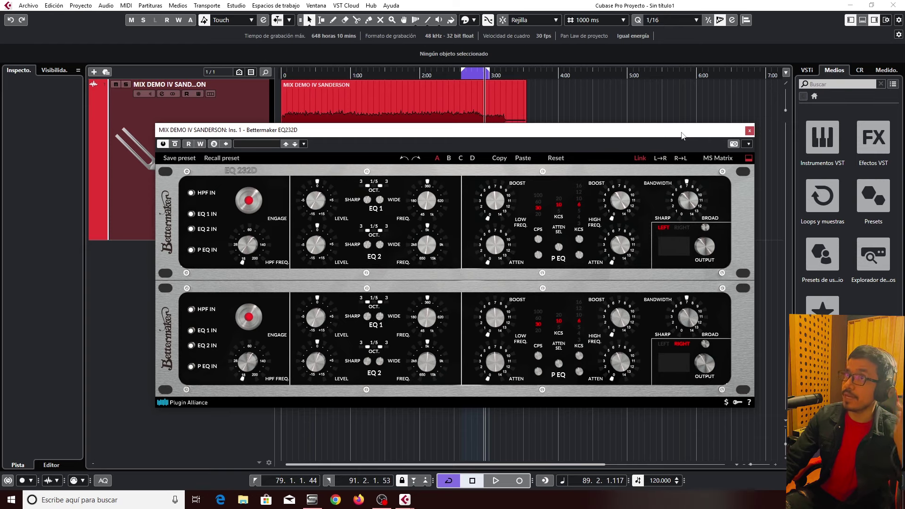
Reposition the Bettermaker EQ232D window and play a passage of the mix demo before applying any EQ.
left_click_drag(682, 136, 701, 110)
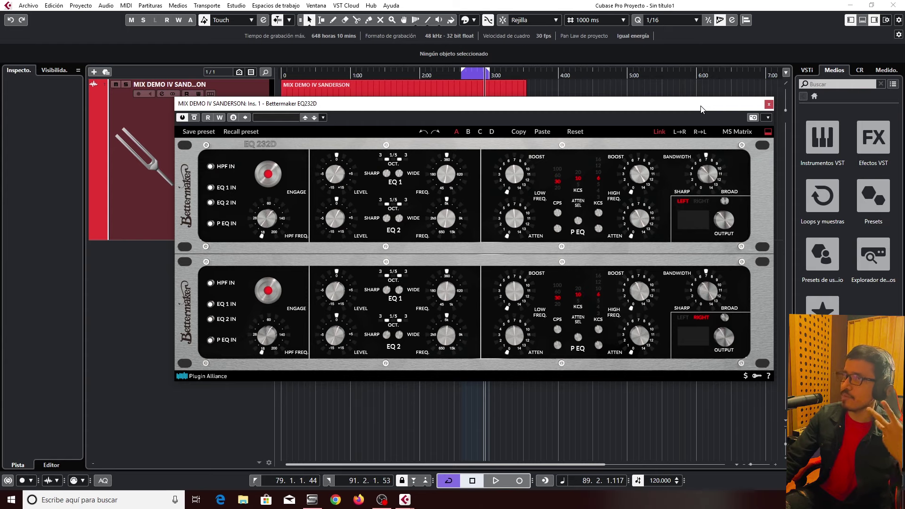
left_click_drag(702, 110, 707, 137)
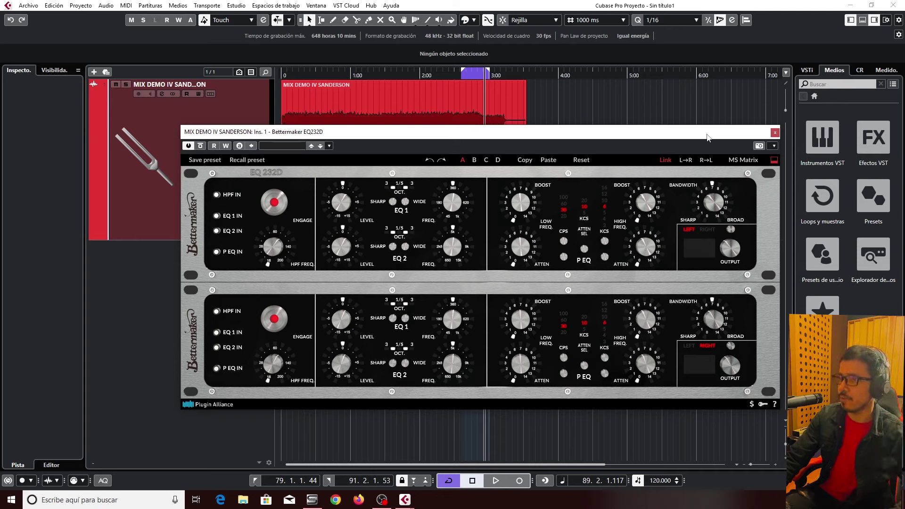
key("space")
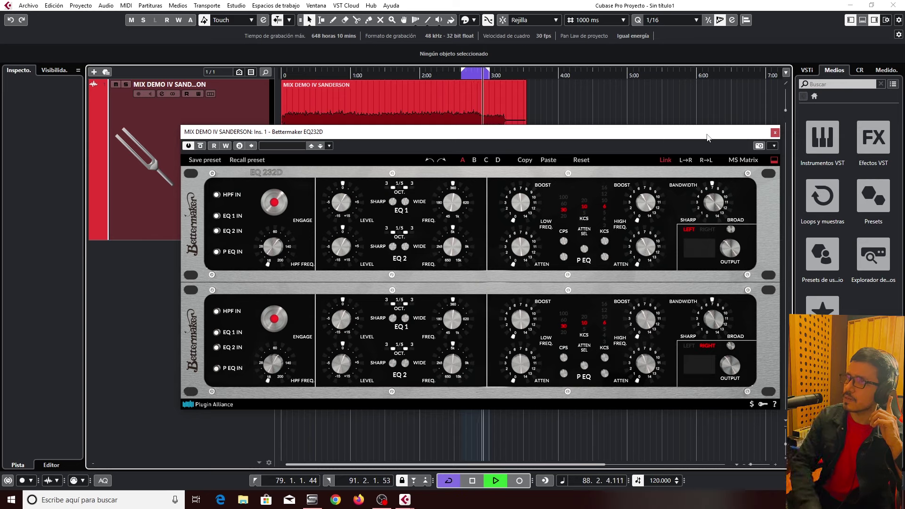
key("space")
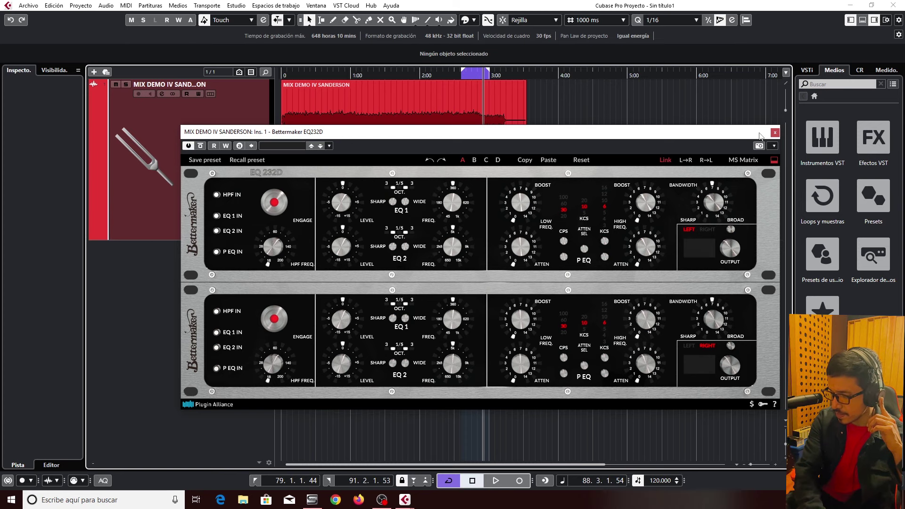
Open the MixConsole and move the EQ232D window slightly higher over it.
key("F3")
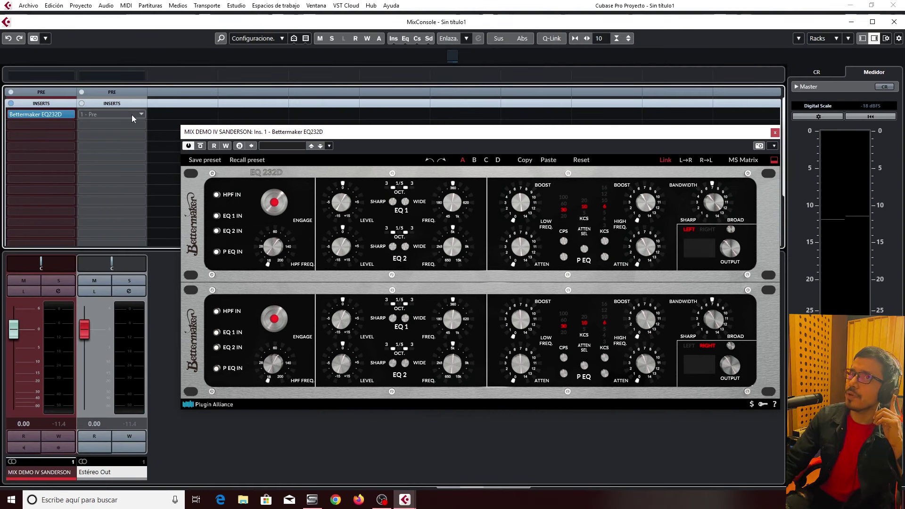
left_click_drag(359, 137, 354, 112)
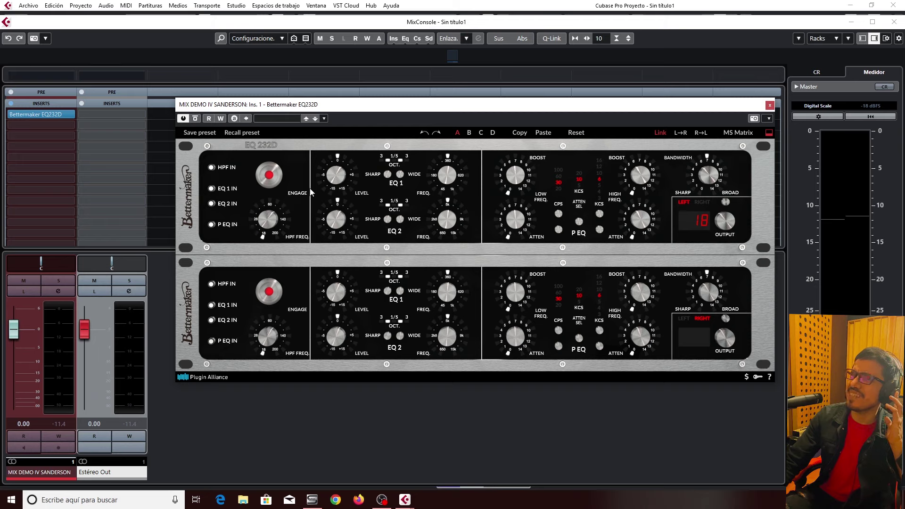
mouse_move(424, 180)
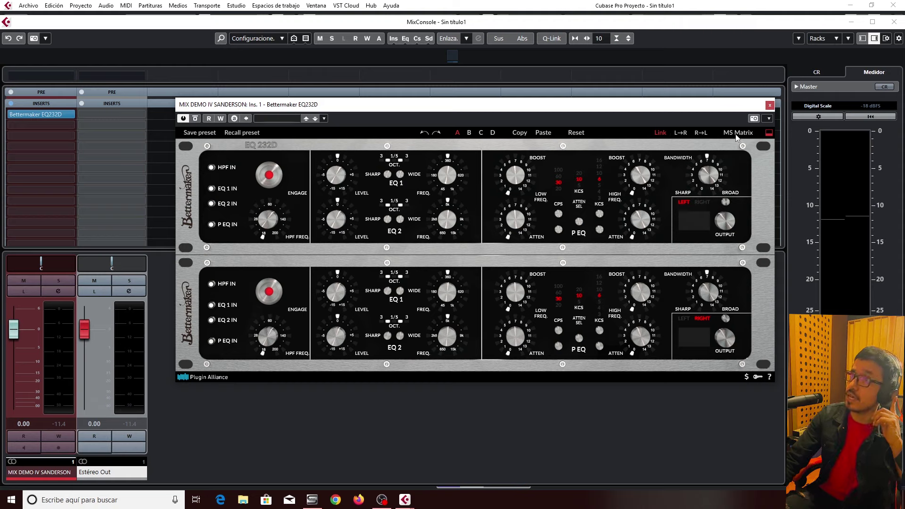
Enable the high-pass filter on both linked channels, sweep its frequency up to 200 Hz and bring it back to 18 Hz.
mouse_move(323, 188)
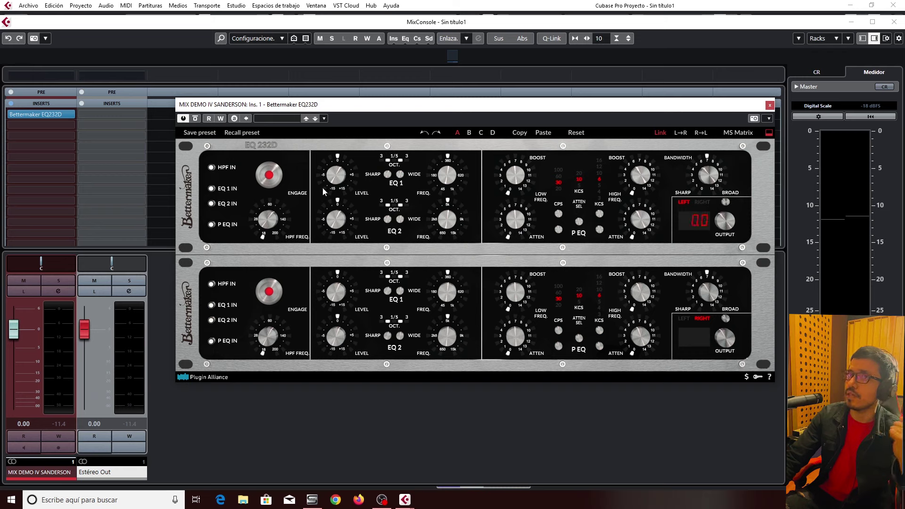
mouse_move(278, 223)
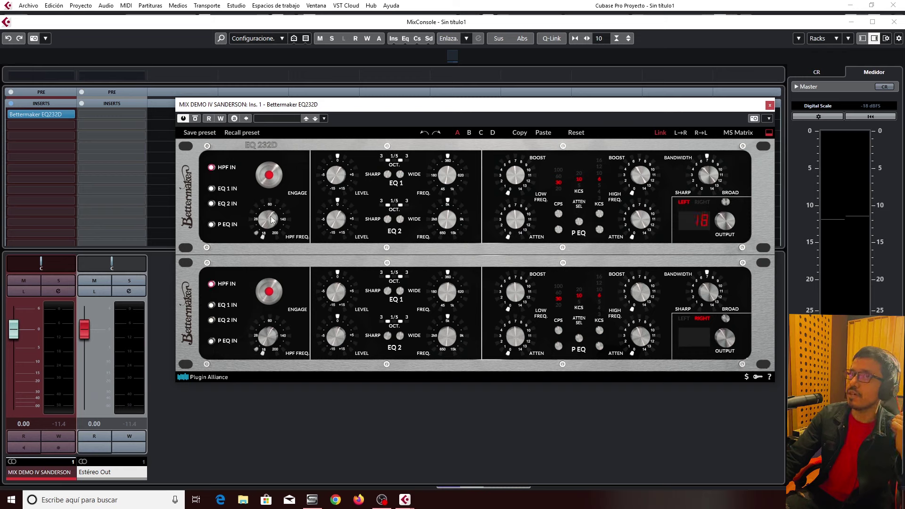
left_click_drag(273, 205, 290, 76)
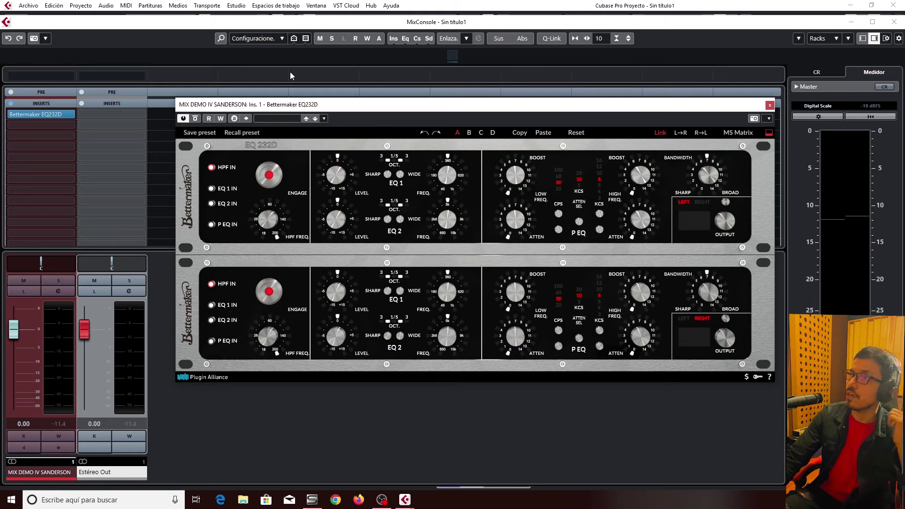
left_click_drag(290, 71, 255, 243)
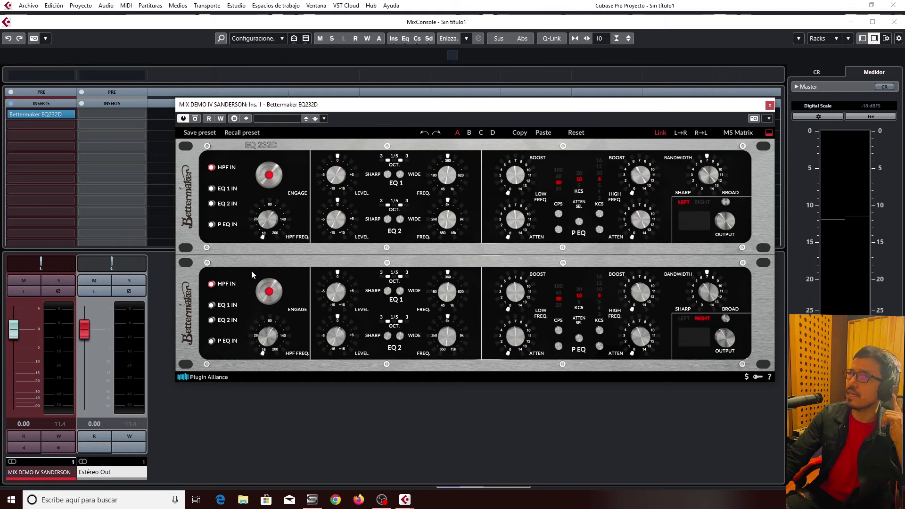
left_click(267, 230)
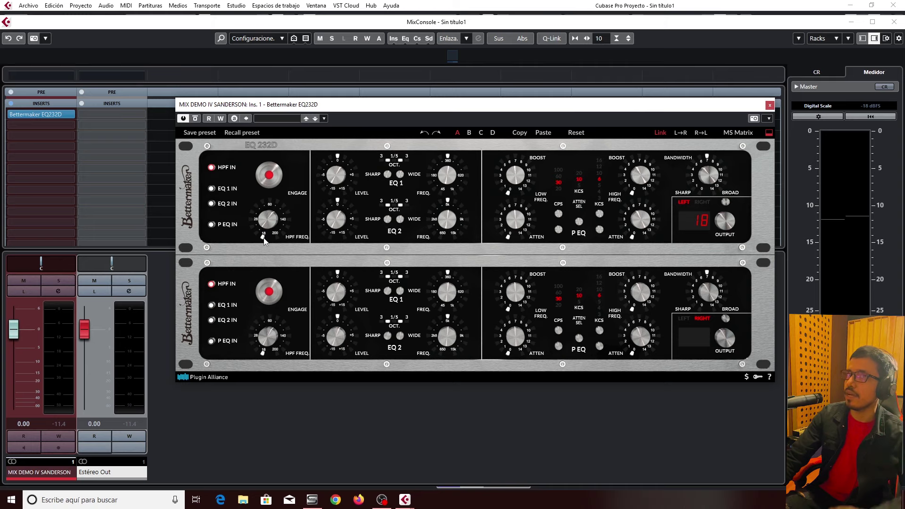
Play the mix with the high-pass frequency raised to 200 Hz, and switch Engage off and on to compare.
key("space")
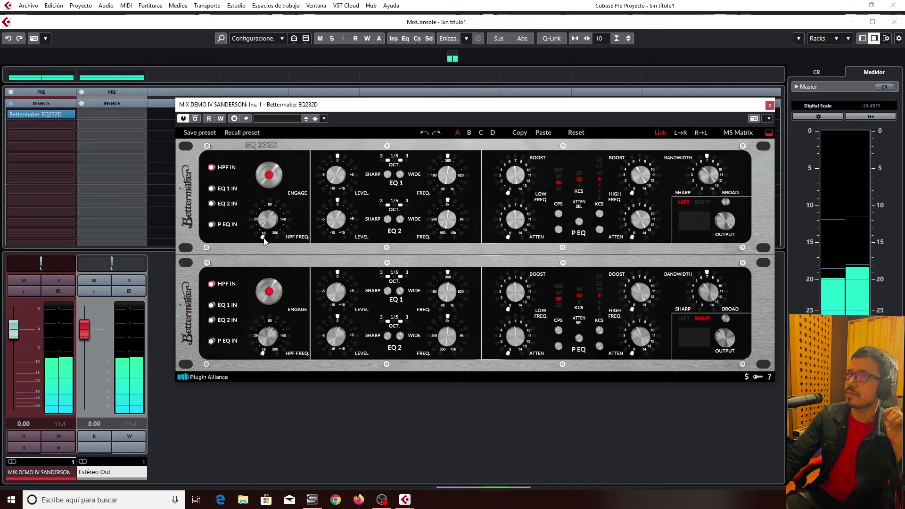
left_click_drag(265, 241, 293, 85)
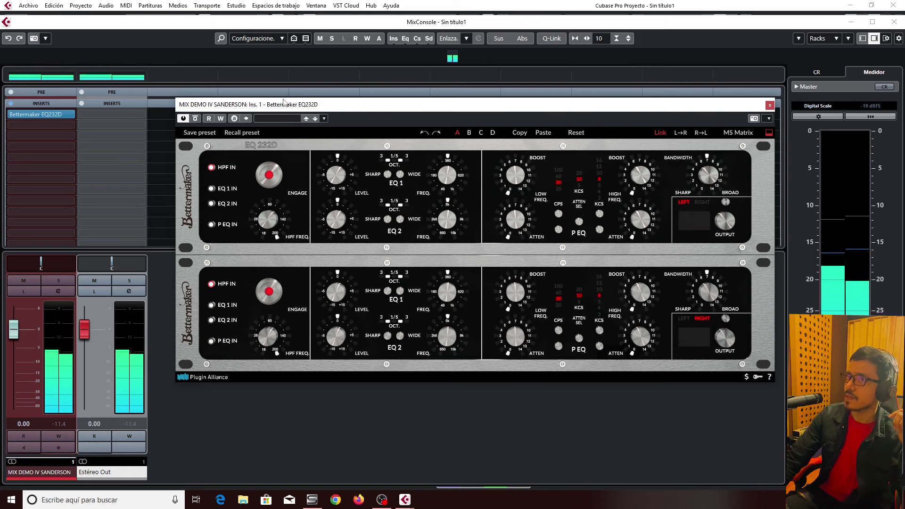
mouse_move(272, 204)
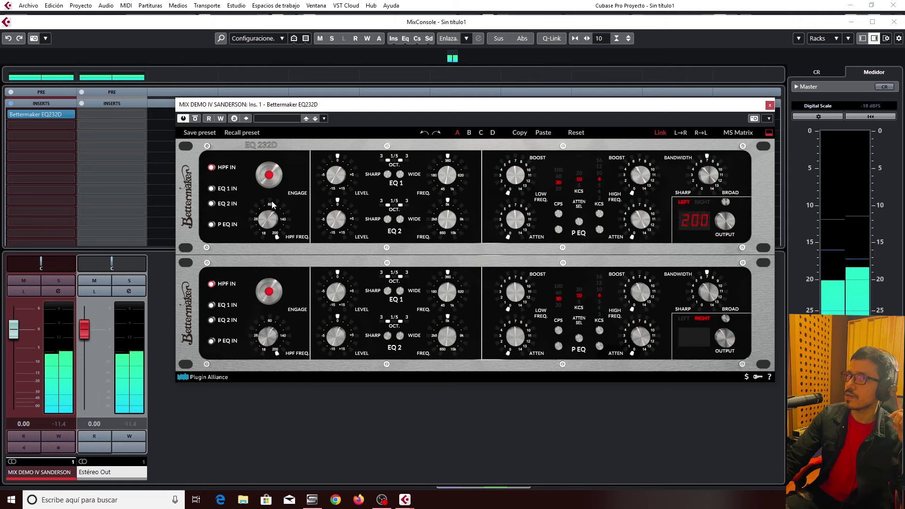
left_click(266, 178)
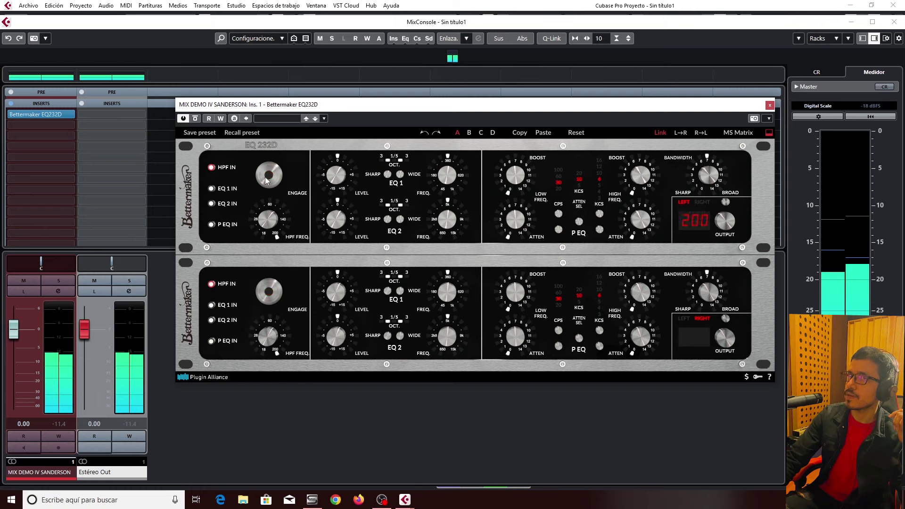
left_click(266, 179)
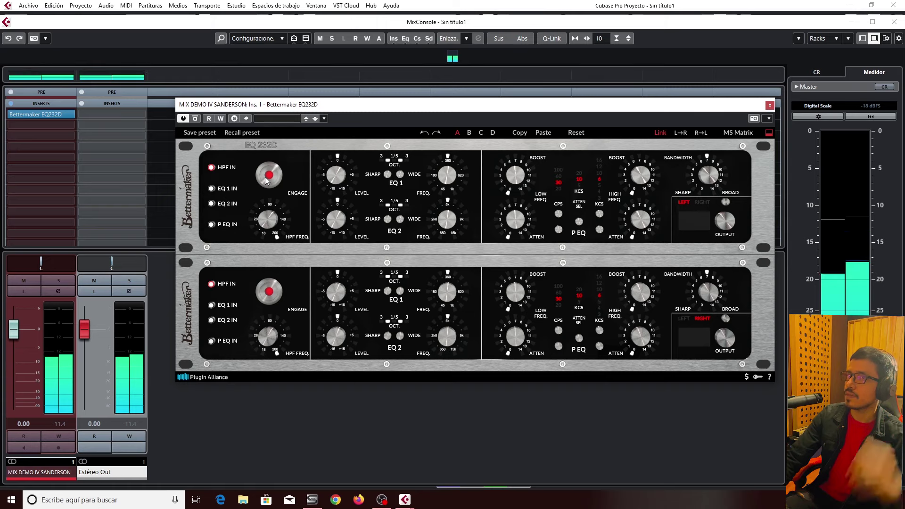
Lower the high-pass filter frequency through 132 Hz down to 18 Hz.
mouse_move(287, 206)
left_click_drag(287, 206, 272, 245)
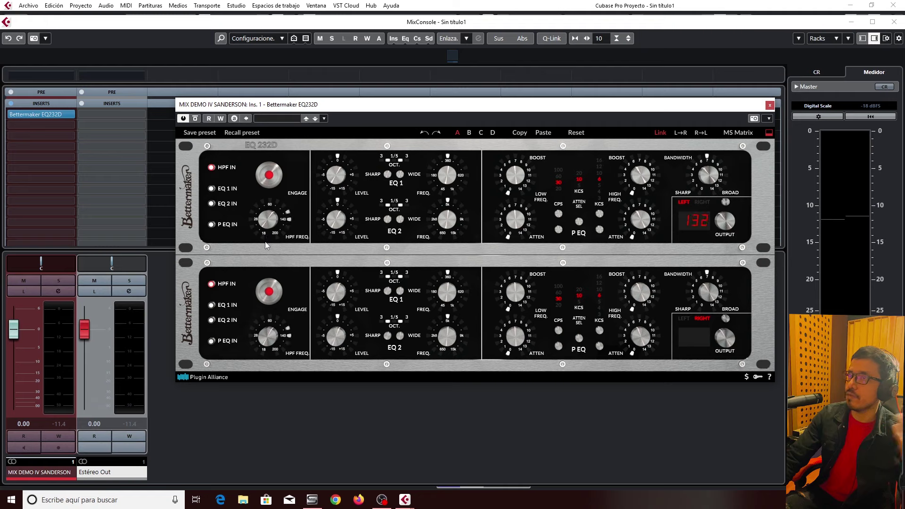
mouse_move(266, 243)
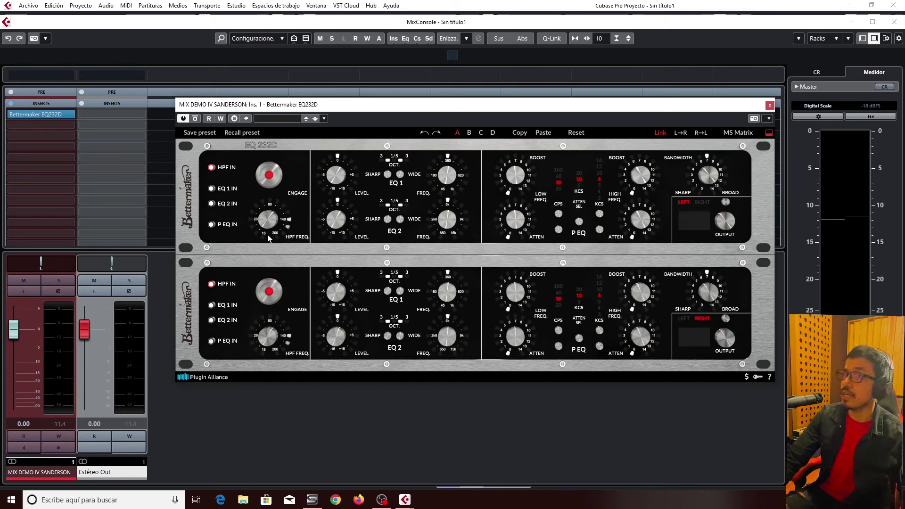
left_click_drag(266, 249, 263, 346)
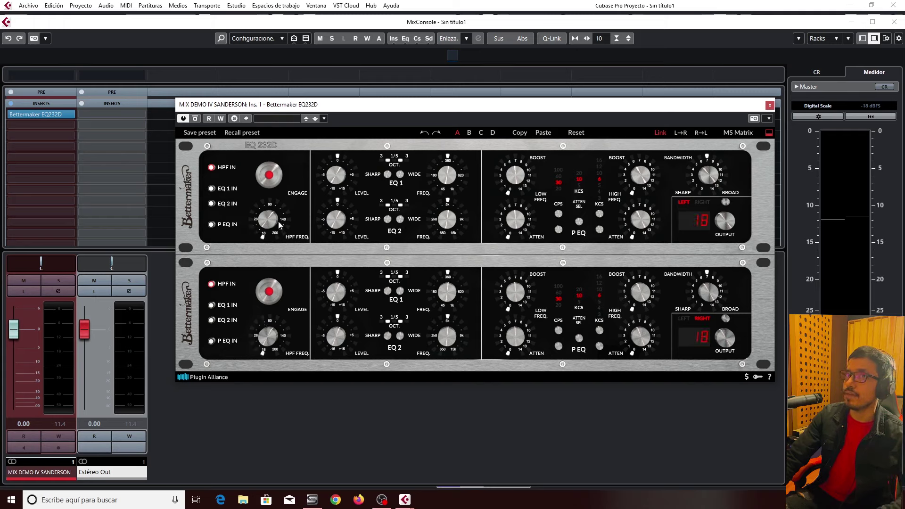
During playback, set the high-pass frequency slightly above 39 Hz, comparing the result with Engage off and on.
key("space")
left_click_drag(268, 222, 265, 184)
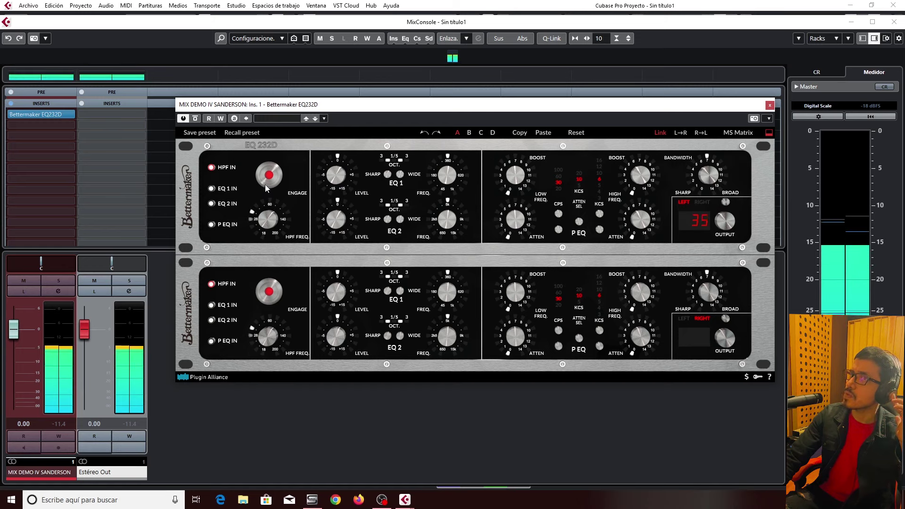
left_click_drag(265, 183, 266, 181)
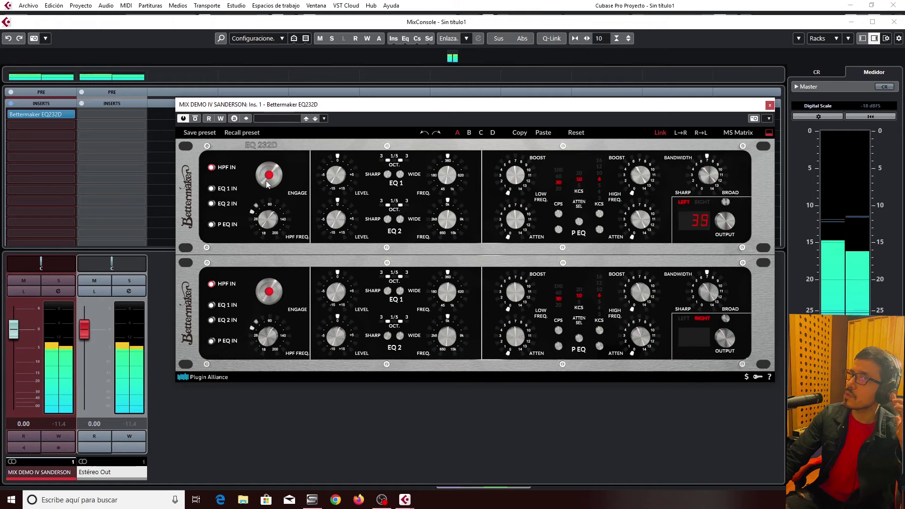
left_click(271, 181)
left_click(273, 181)
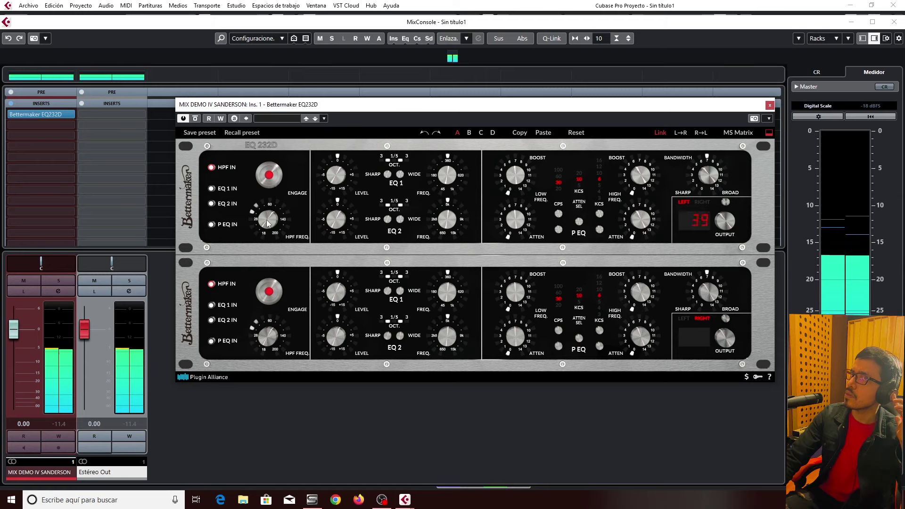
mouse_move(268, 223)
left_click_drag(267, 223, 265, 214)
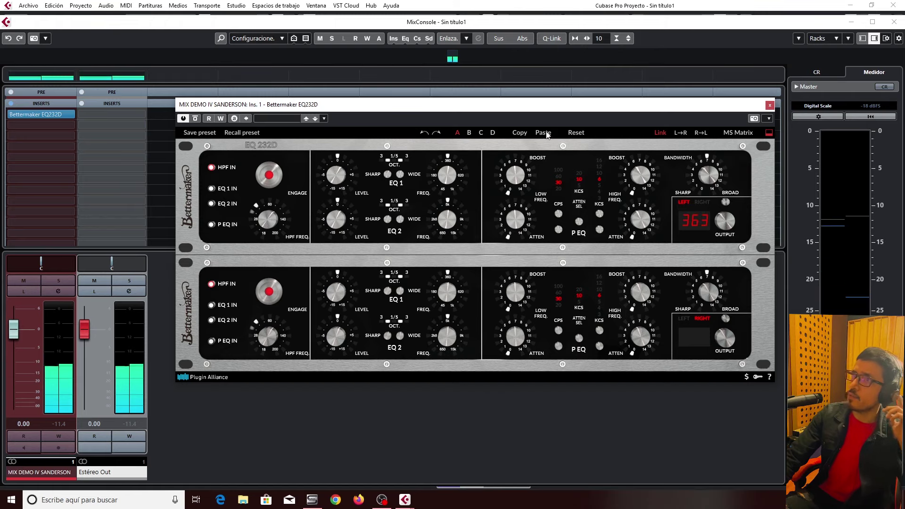
Enable the P EQ, set its high frequency to 5 KCS and raise the high boost to about 7.7 during playback.
mouse_move(663, 219)
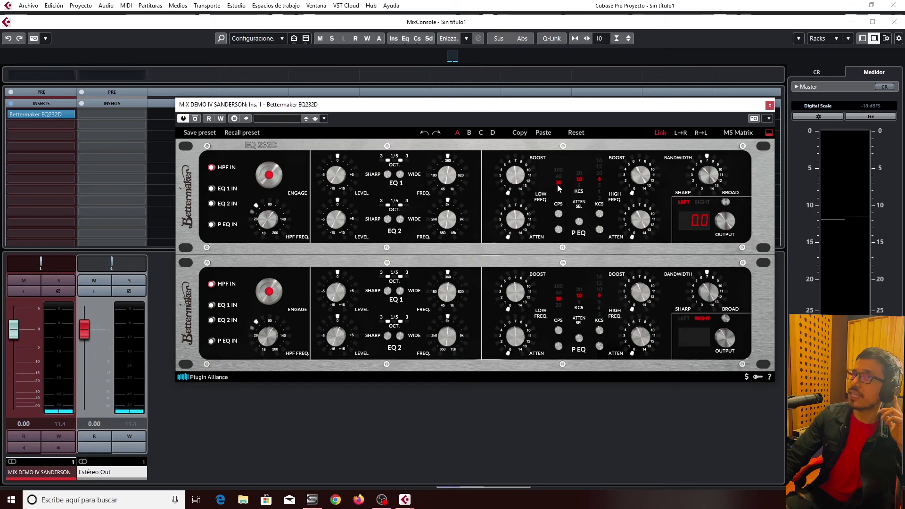
left_click(600, 187)
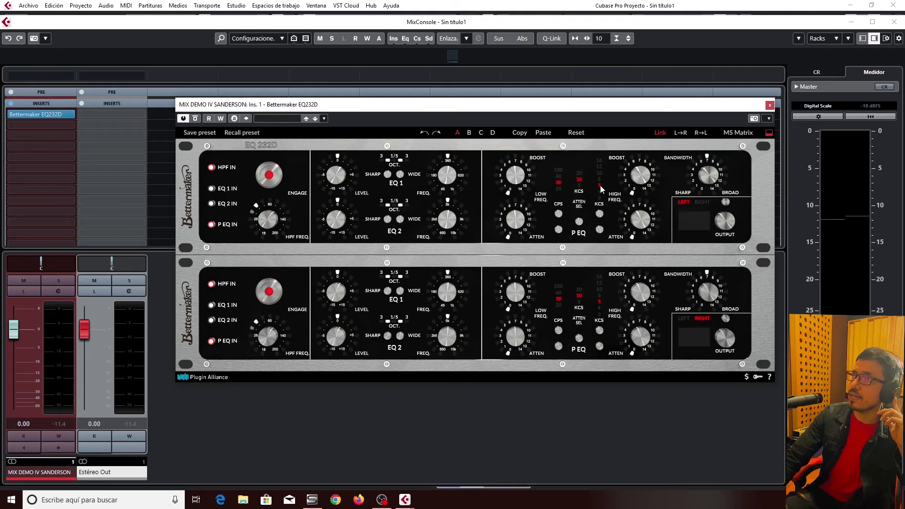
mouse_move(644, 174)
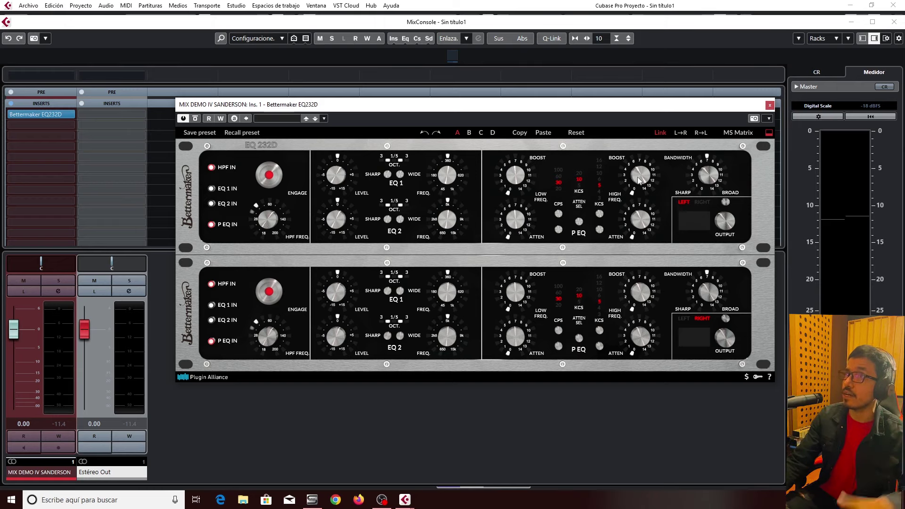
key("space")
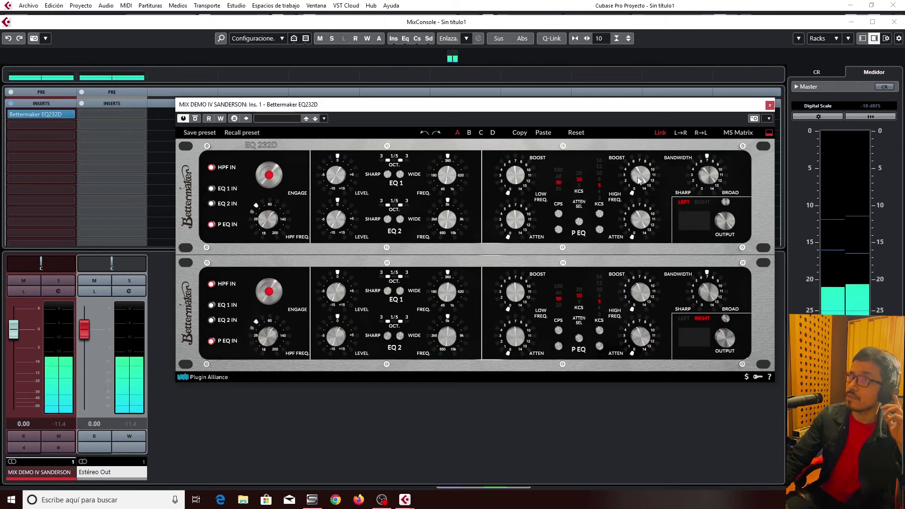
left_click_drag(640, 180, 641, 112)
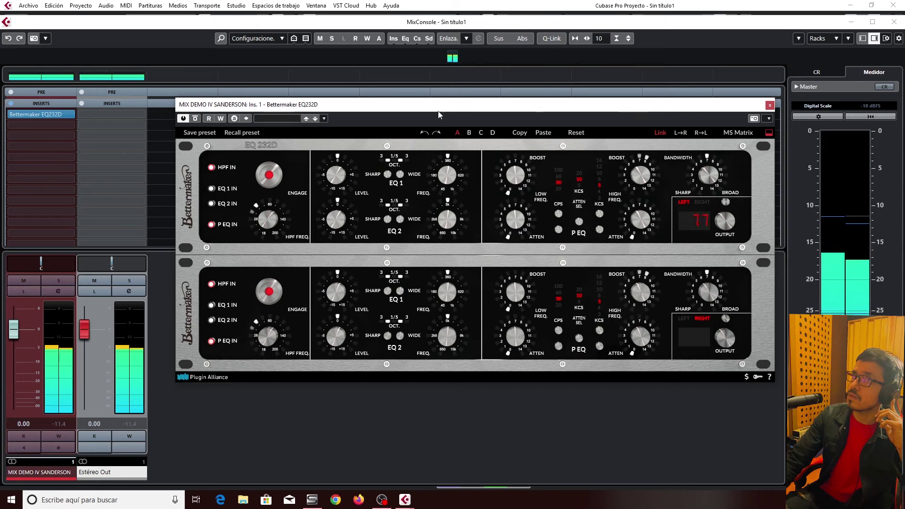
Bypass and reactivate all channel inserts twice during playback to compare the mix with and without the EQ.
left_click(392, 41)
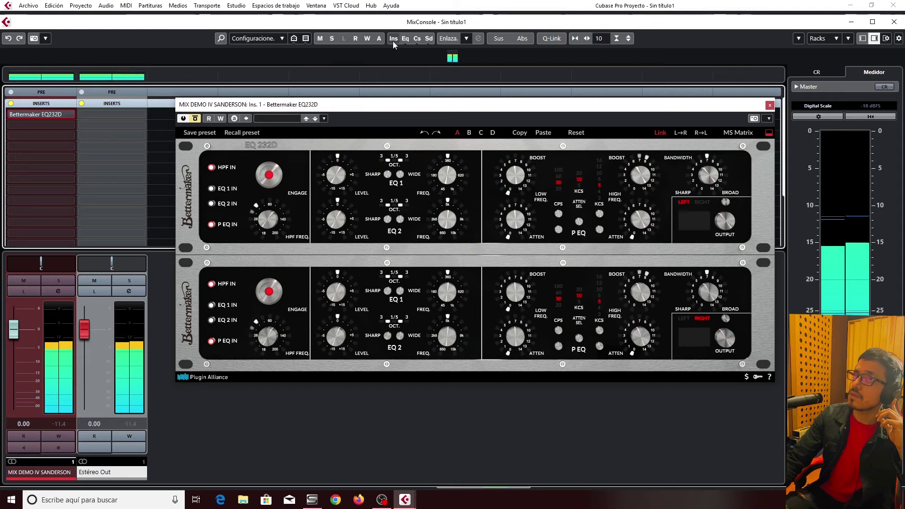
left_click(392, 41)
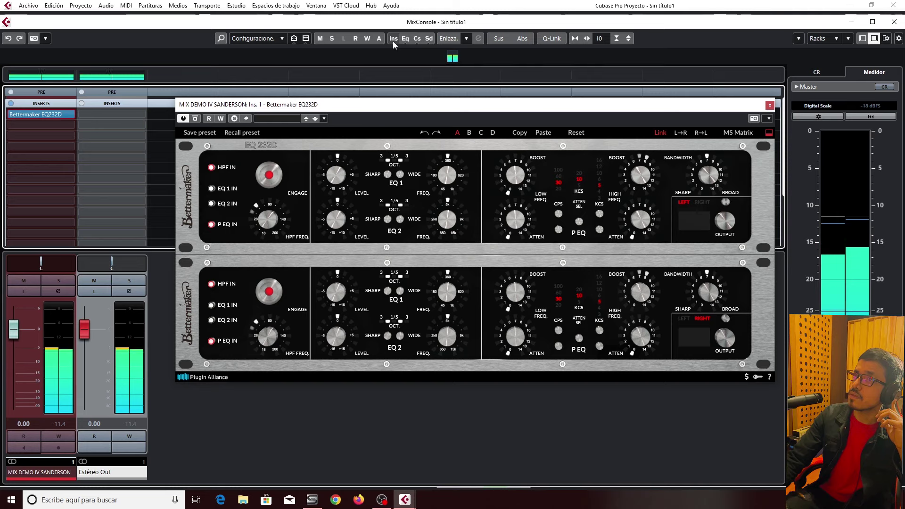
left_click(392, 41)
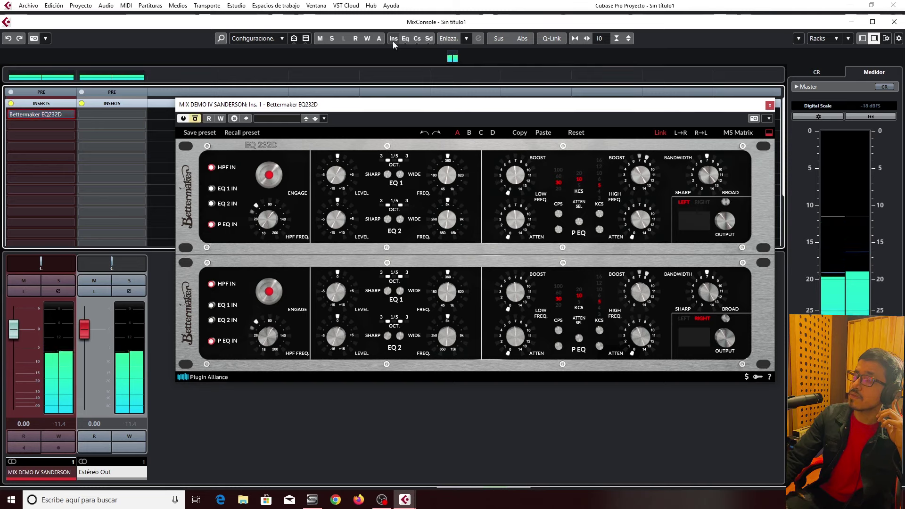
left_click(393, 41)
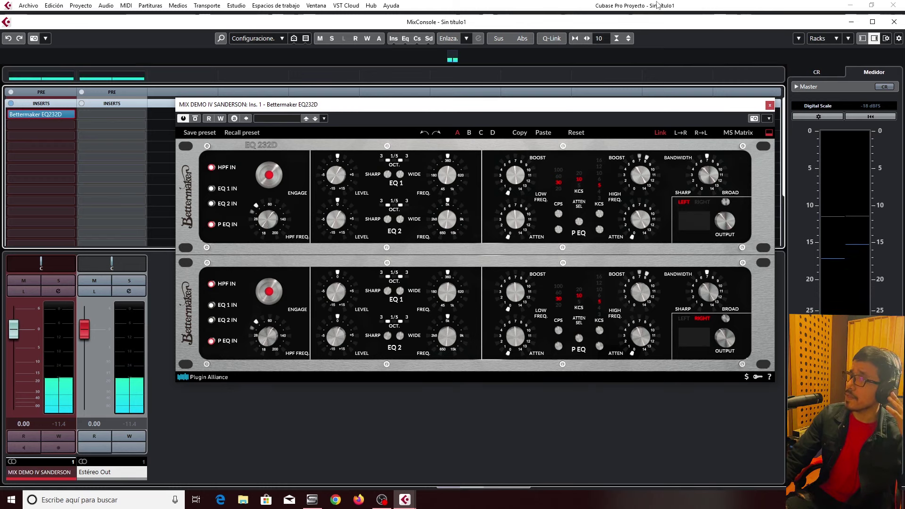
mouse_move(704, 161)
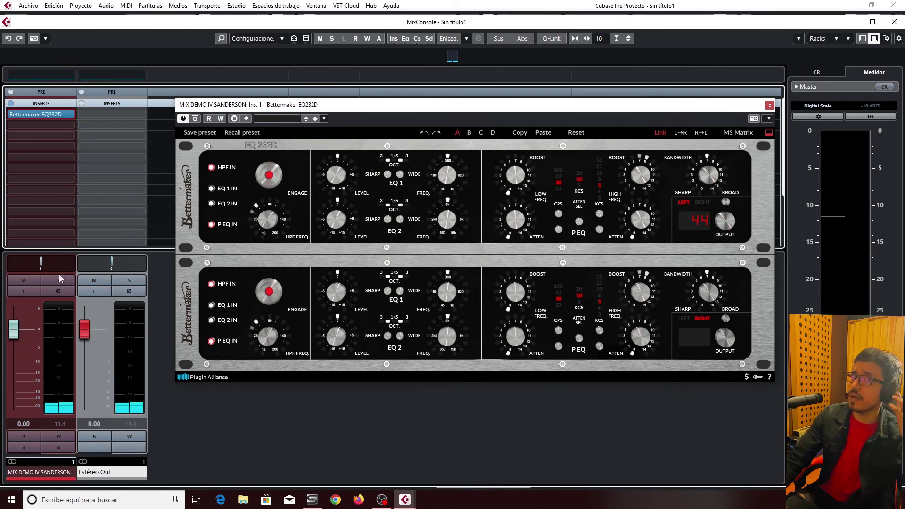
mouse_move(511, 270)
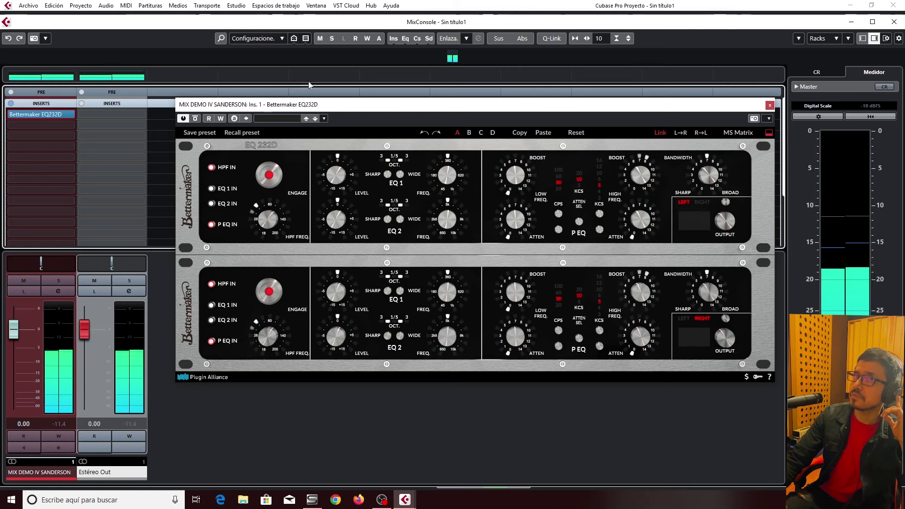
Bypass the channel inserts once more during playback, reactivating them to hear the EQ's contribution.
left_click(395, 39)
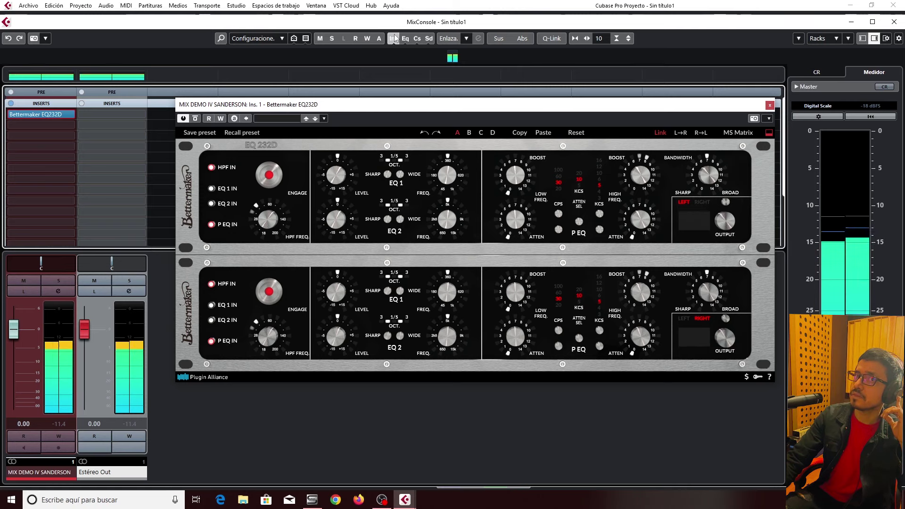
left_click(395, 38)
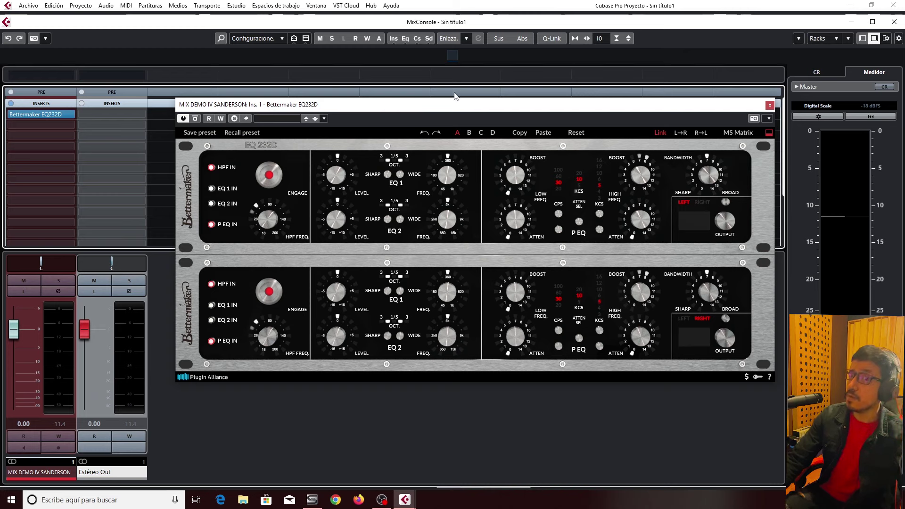
Add SPL Vitalizer MK2-T in the second insert slot of the mix channel and place its window below the EQ232D.
left_click(33, 129)
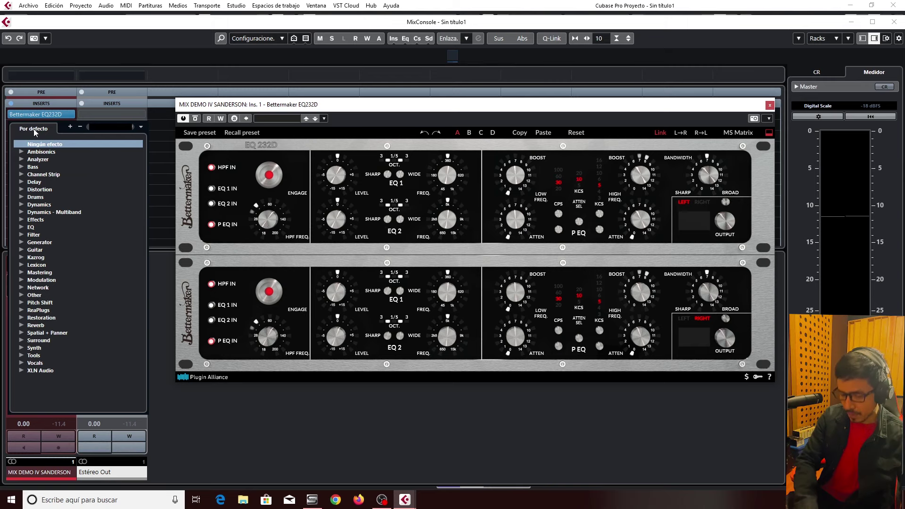
type("vi")
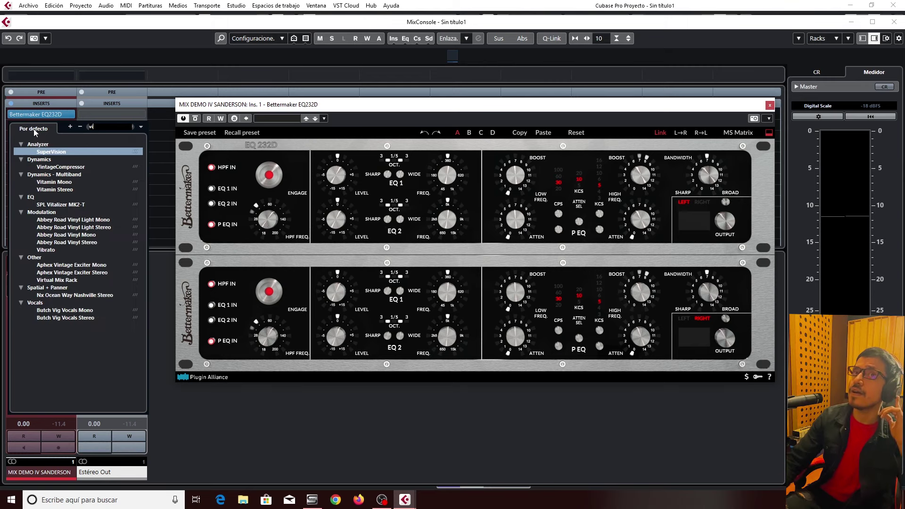
left_click(70, 204)
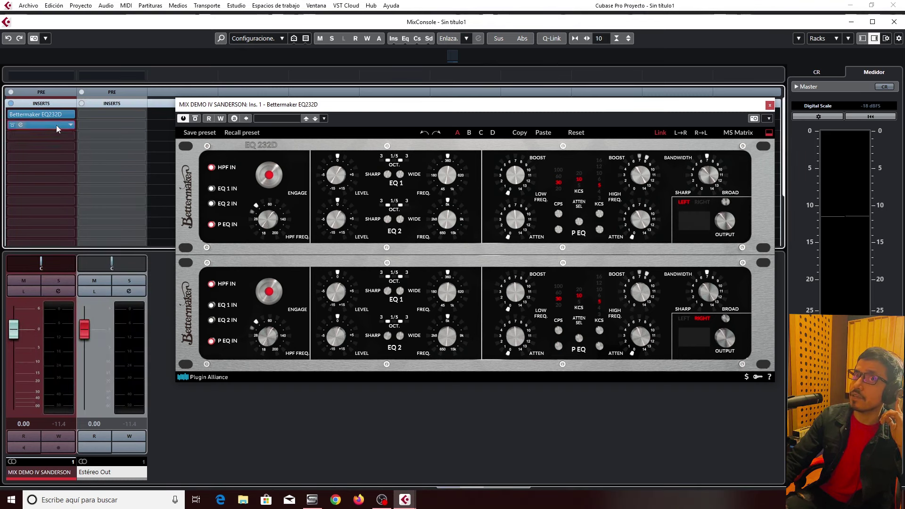
left_click_drag(404, 182, 377, 375)
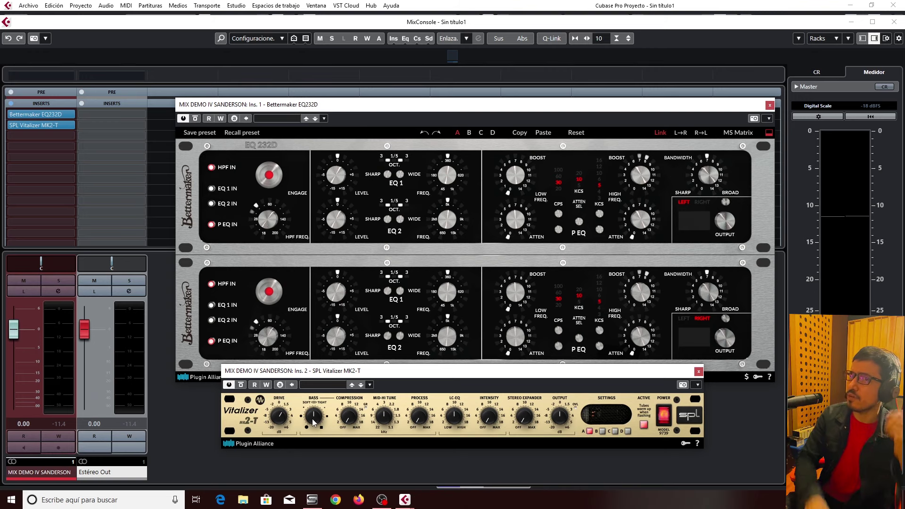
Play the mix and switch the Vitalizer's Active state off and on to compare its effect.
key("space")
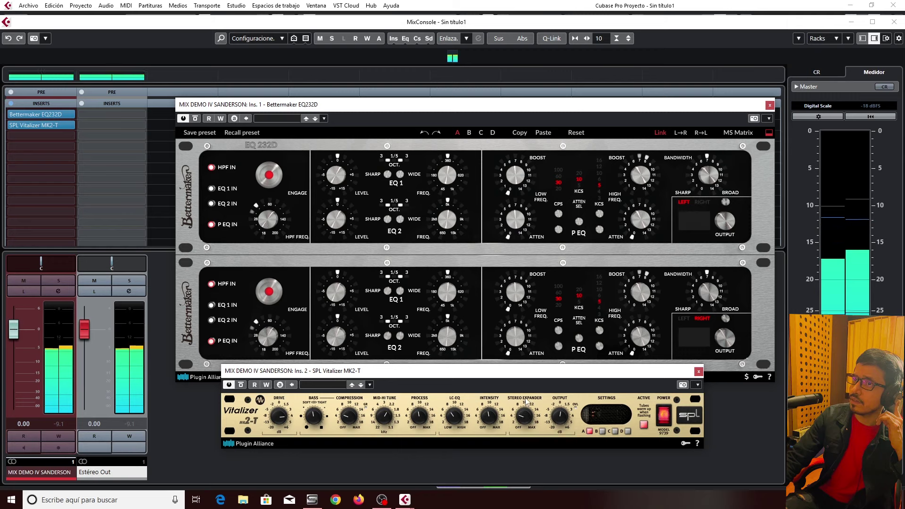
left_click(643, 425)
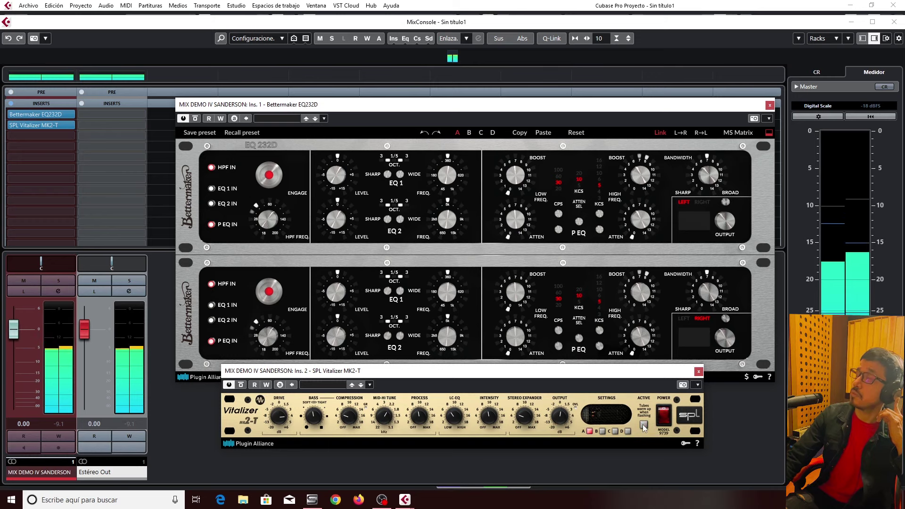
left_click(644, 425)
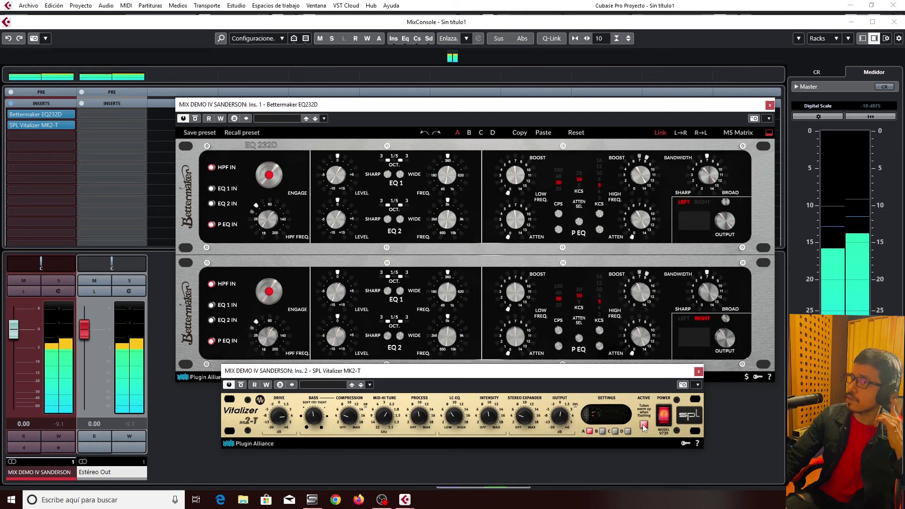
key("space")
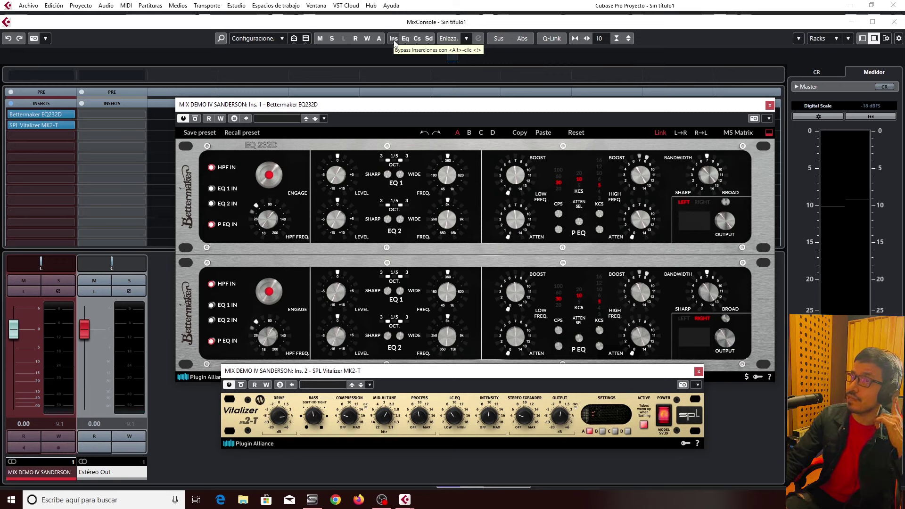
Play the mix with all inserts bypassed and reactivate them to compare the combined EQ232D and Vitalizer processing.
left_click(394, 39)
key("space")
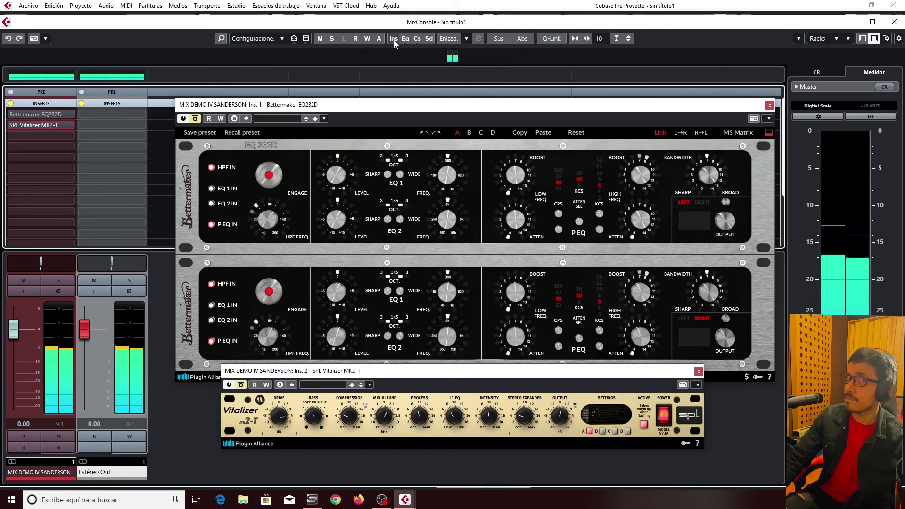
left_click(395, 41)
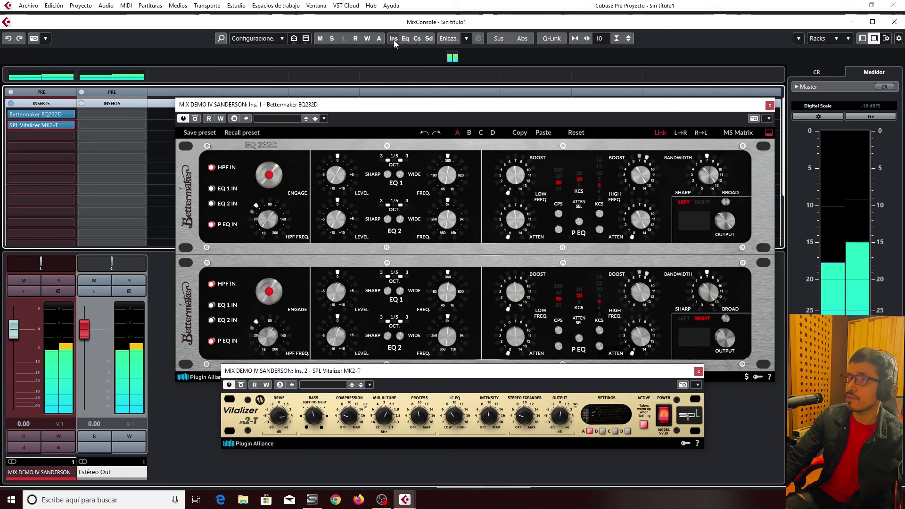
left_click(449, 38)
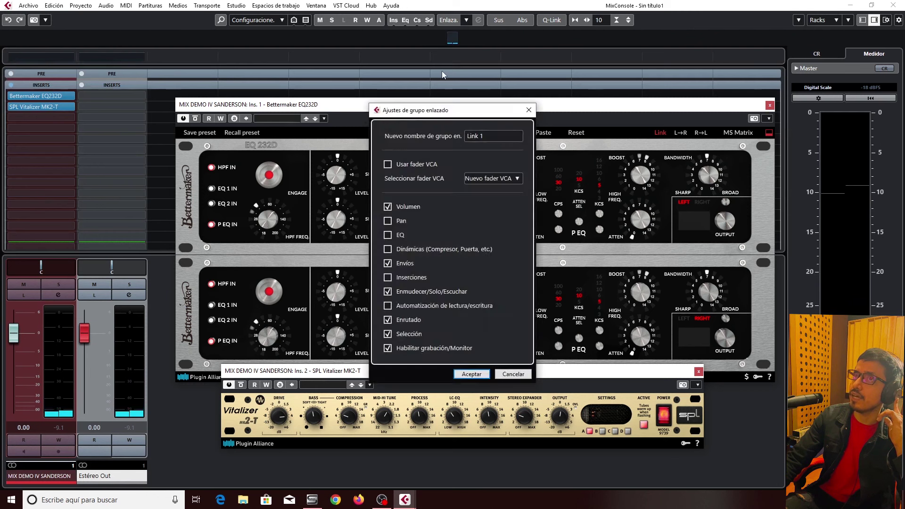
left_click(530, 110)
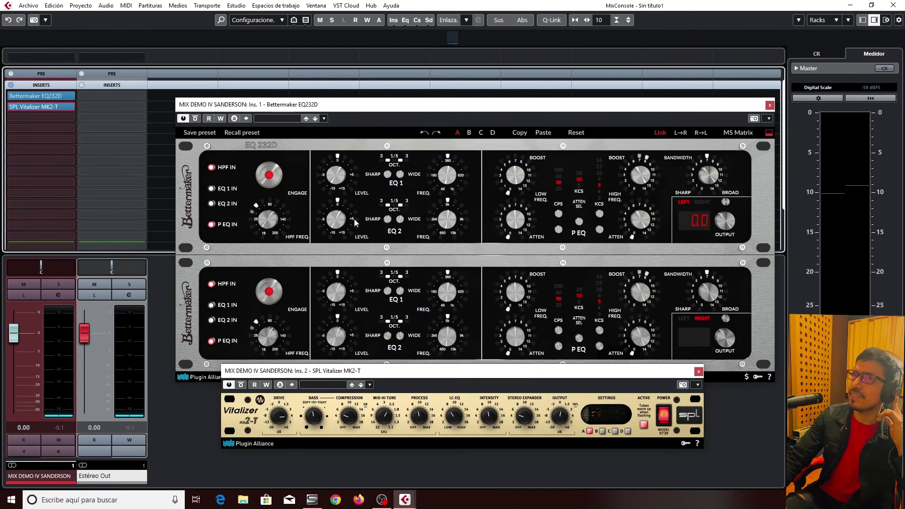
Enable EQ 2 on the EQ232D, lower its frequency and raise its level during playback.
left_click(441, 227)
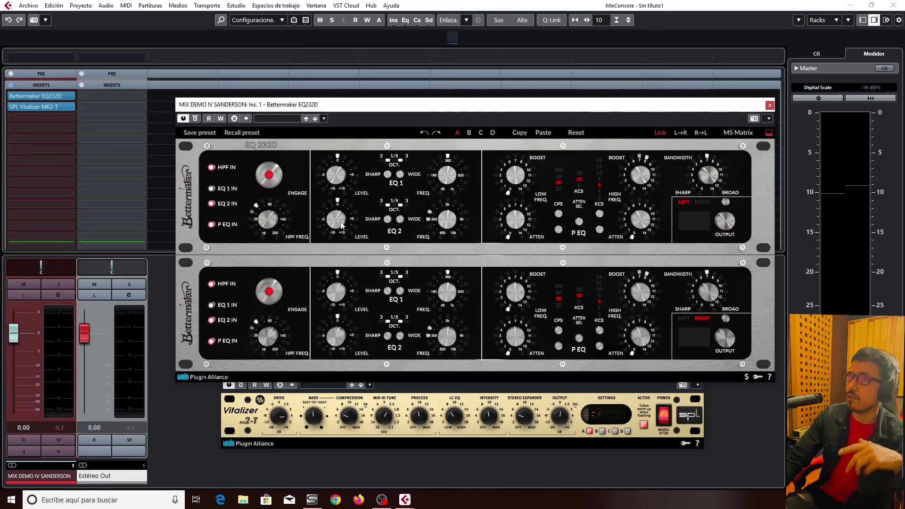
key("space")
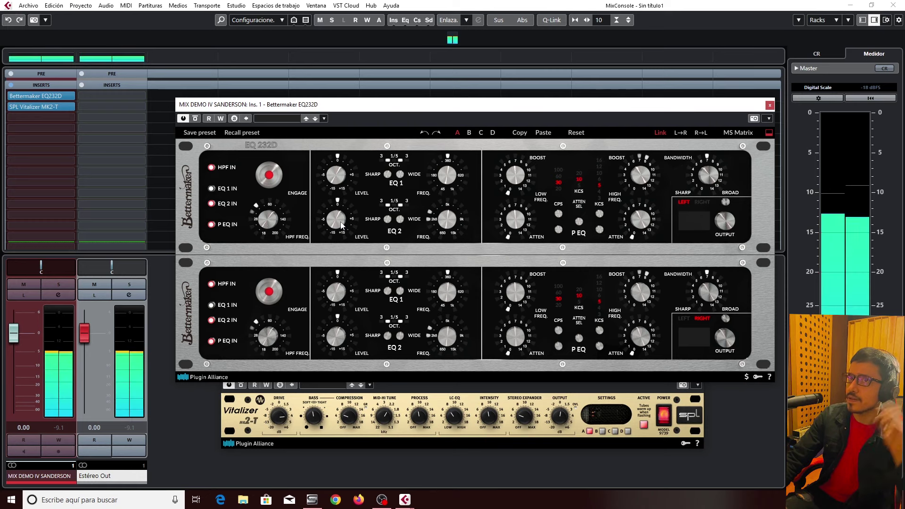
left_click_drag(342, 225, 343, 200)
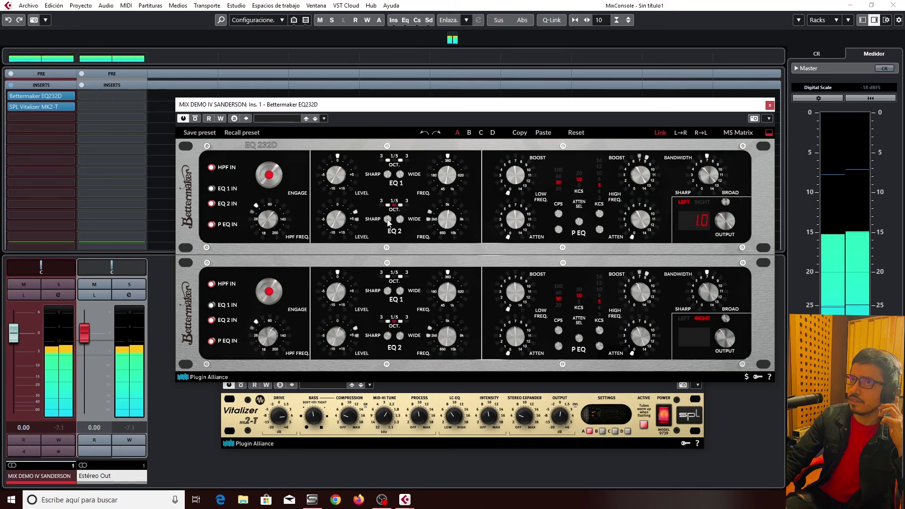
mouse_move(339, 223)
left_mouse_down()
mouse_move(345, 215)
mouse_move(342, 227)
left_mouse_up()
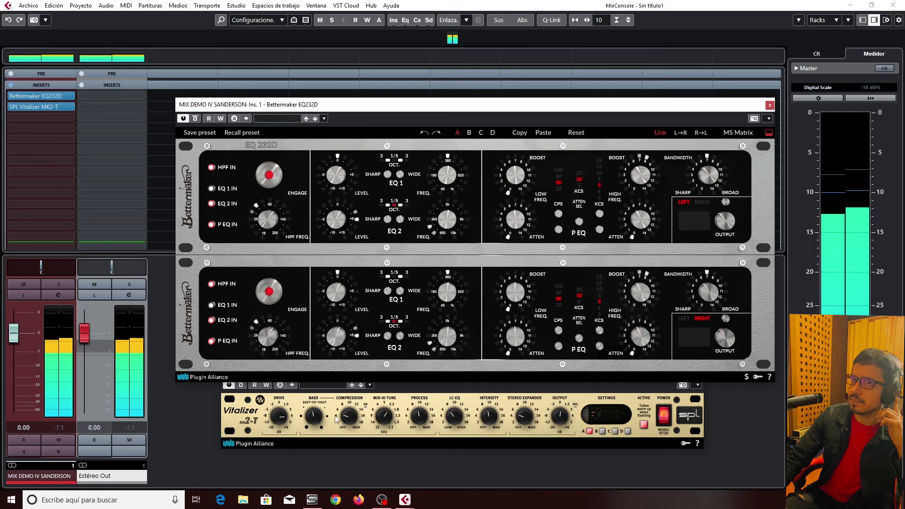
Bring the Vitalizer window forward and compare the mix with all inserts bypassed and reactivated.
left_click(319, 417)
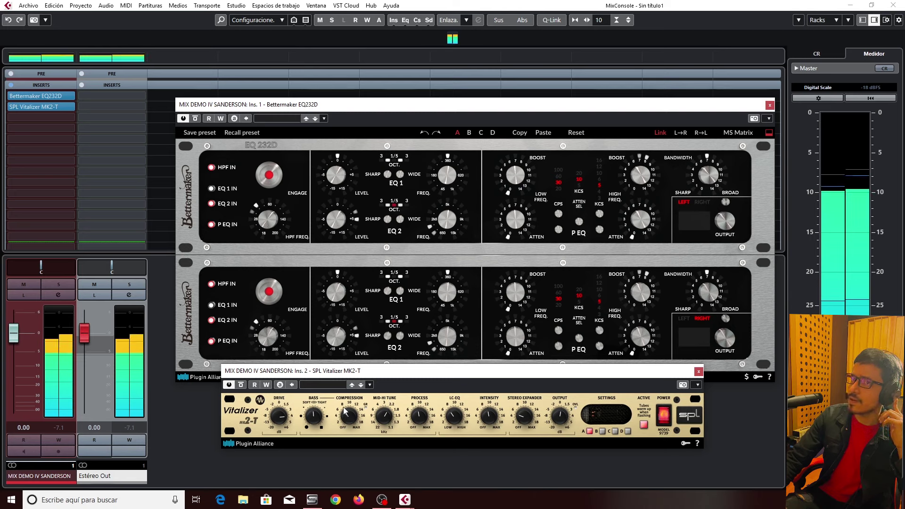
left_click(392, 21)
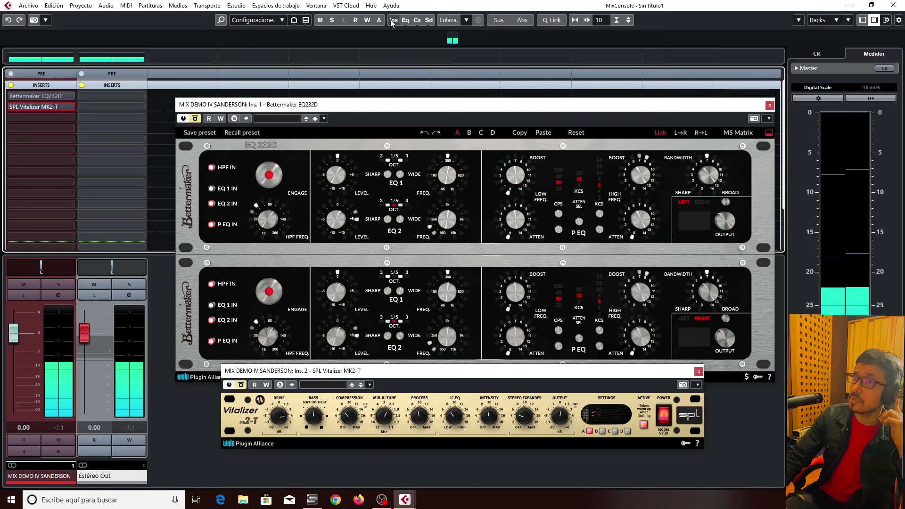
left_click(392, 21)
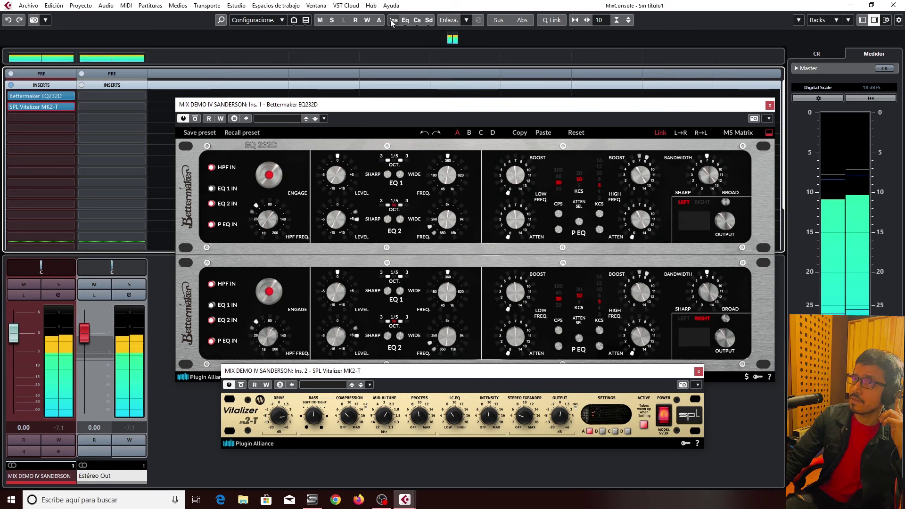
Adjust the P EQ bandwidth during playback and compare the result with all inserts bypassed and active.
mouse_move(715, 171)
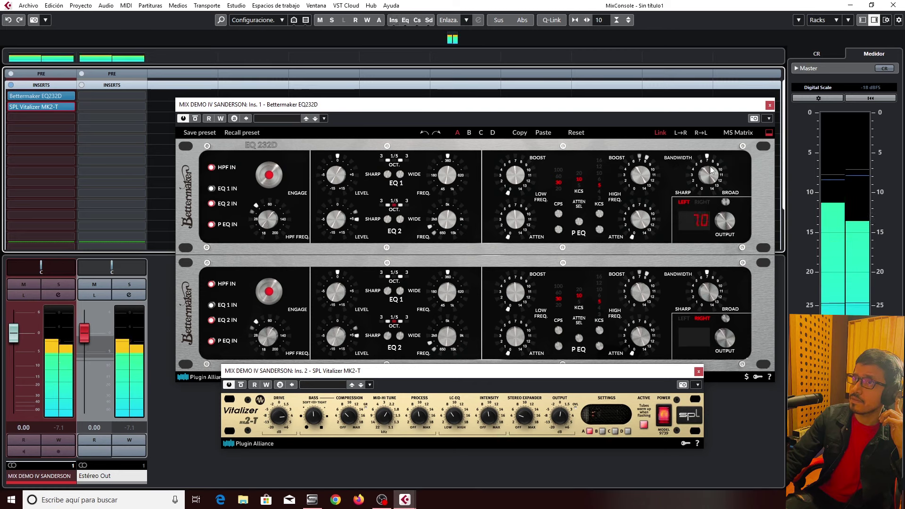
left_click_drag(715, 170, 555, 121)
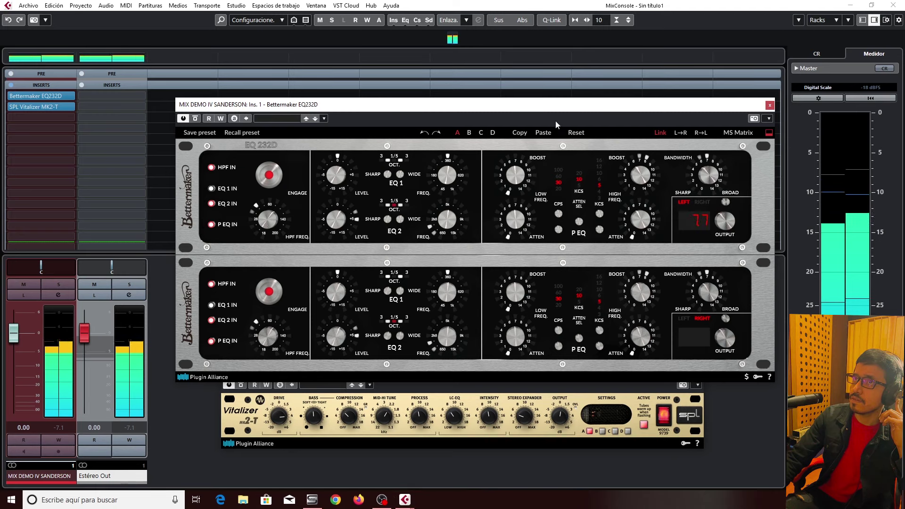
left_click(394, 20)
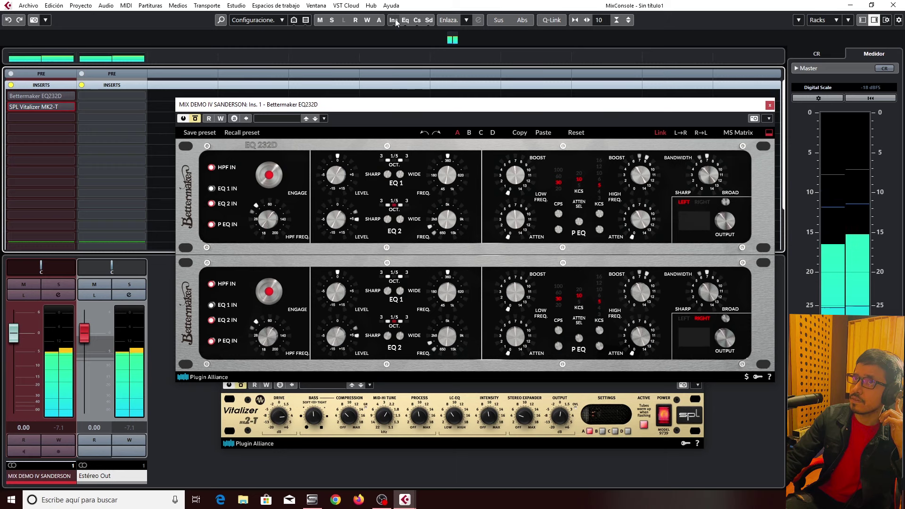
left_click(394, 20)
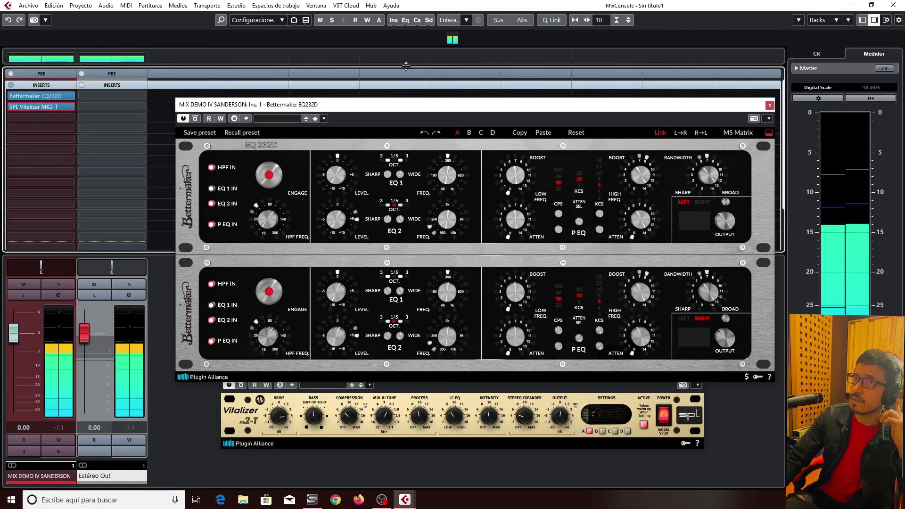
Move the EQ232D window clear of the Vitalizer and add FabFilter Pro-Q 3 in the third insert slot.
left_click_drag(406, 101, 403, 74)
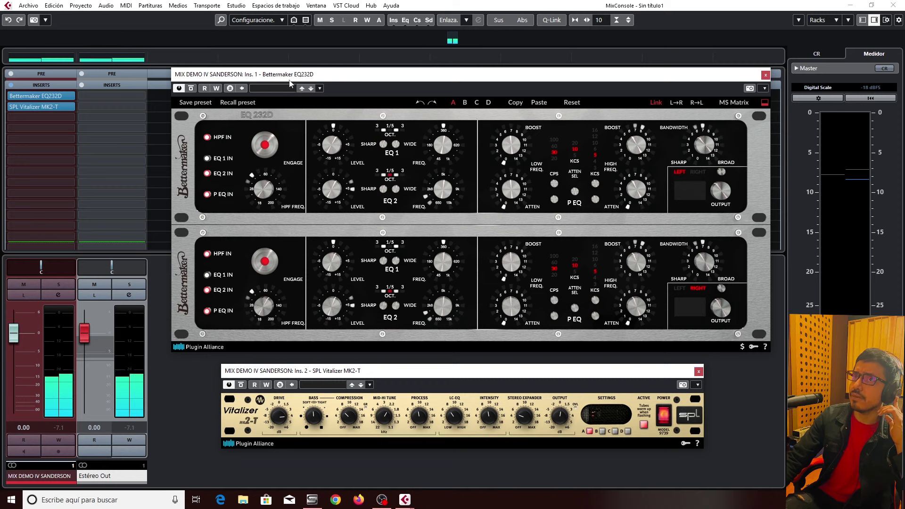
left_click(34, 118)
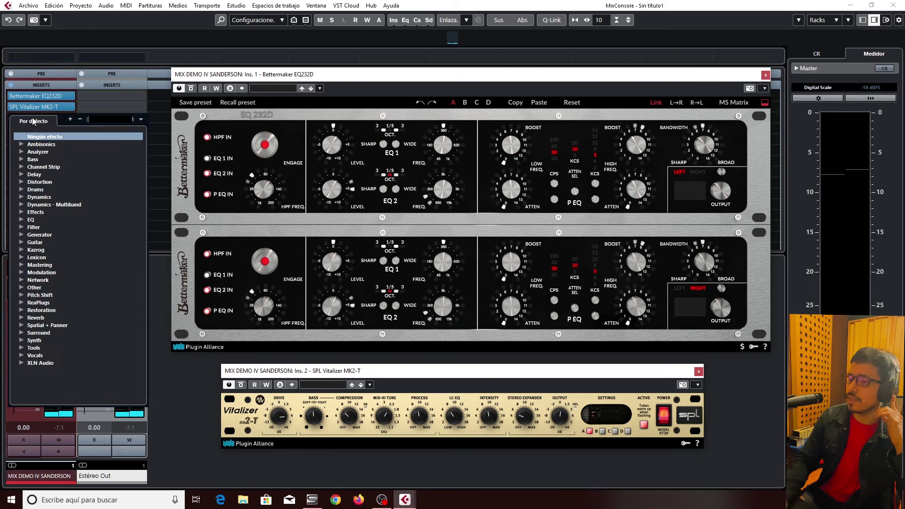
type("p ro")
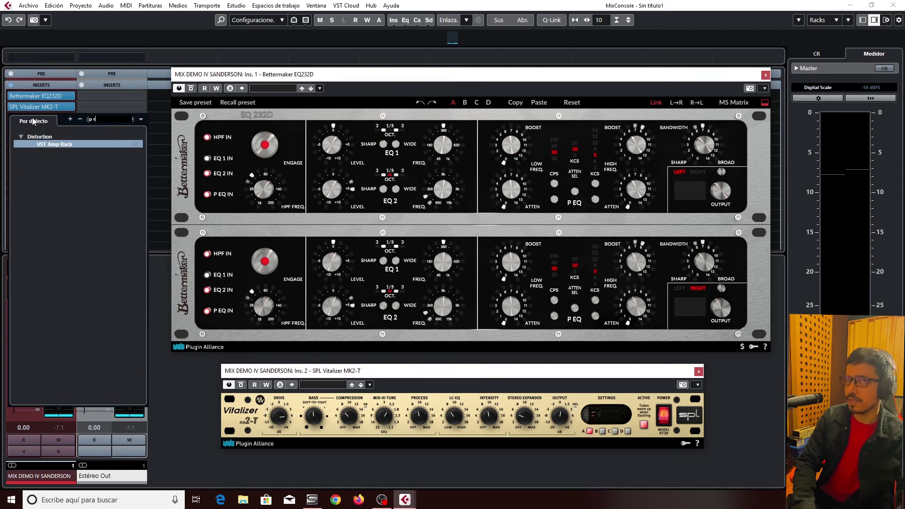
key("BackSpace")
key("BackSpace")
key("BackSpace")
type("r")
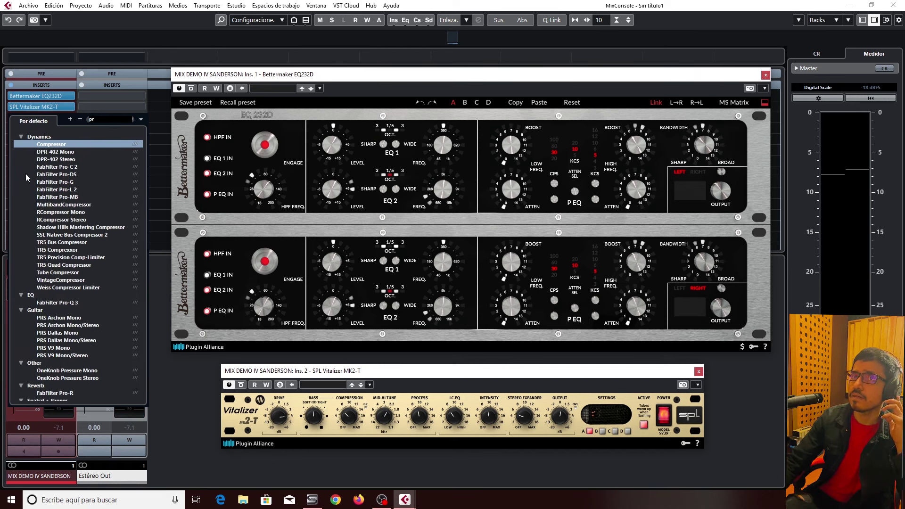
left_click(64, 303)
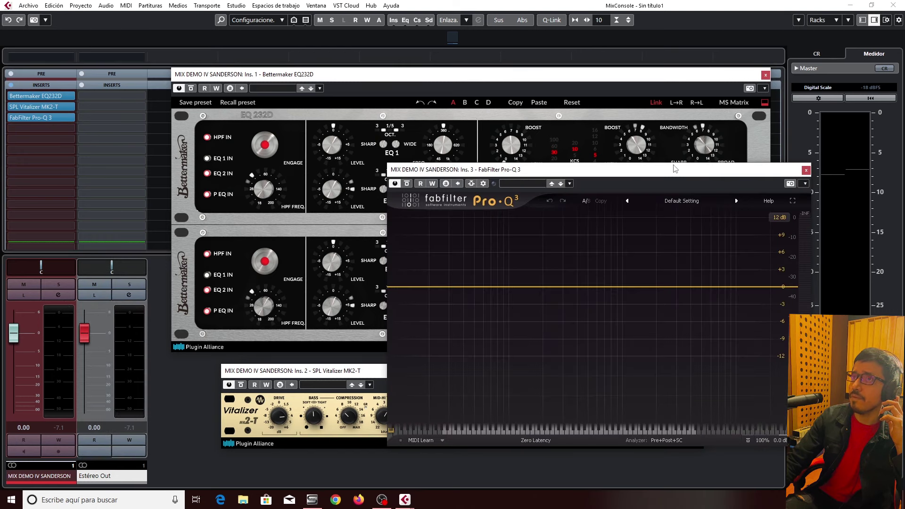
left_click_drag(674, 171, 556, 146)
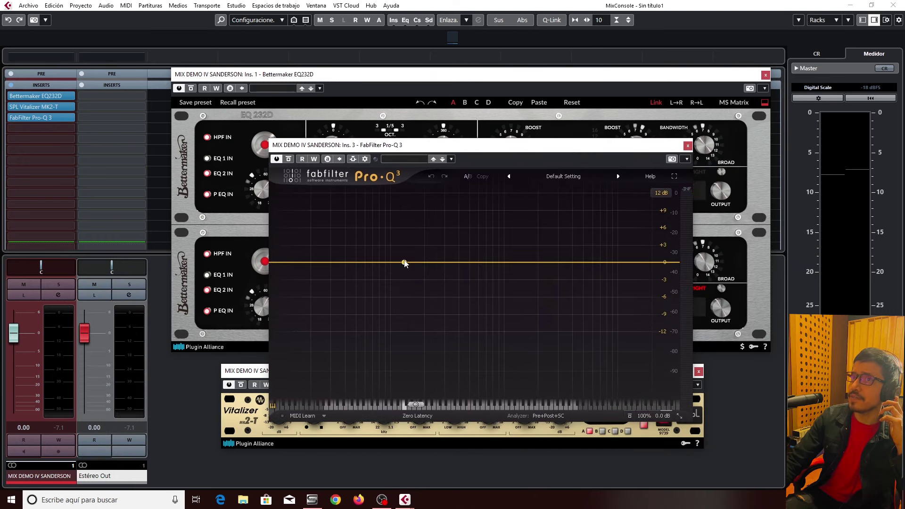
Add a bell band at about 96 Hz with +0.65 dB gain in Pro-Q 3 and set its stereo placement to Mid.
left_click_drag(388, 263, 388, 258)
right_click(388, 259)
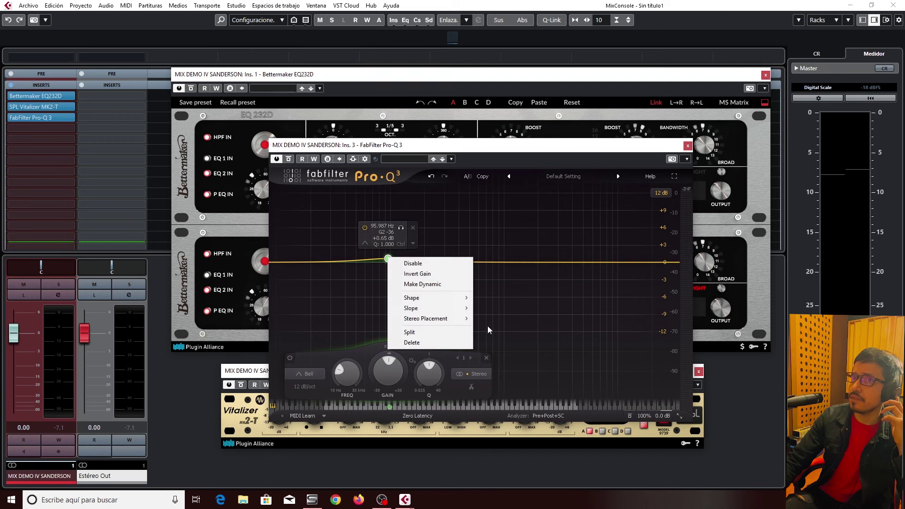
mouse_move(465, 318)
left_click(490, 347)
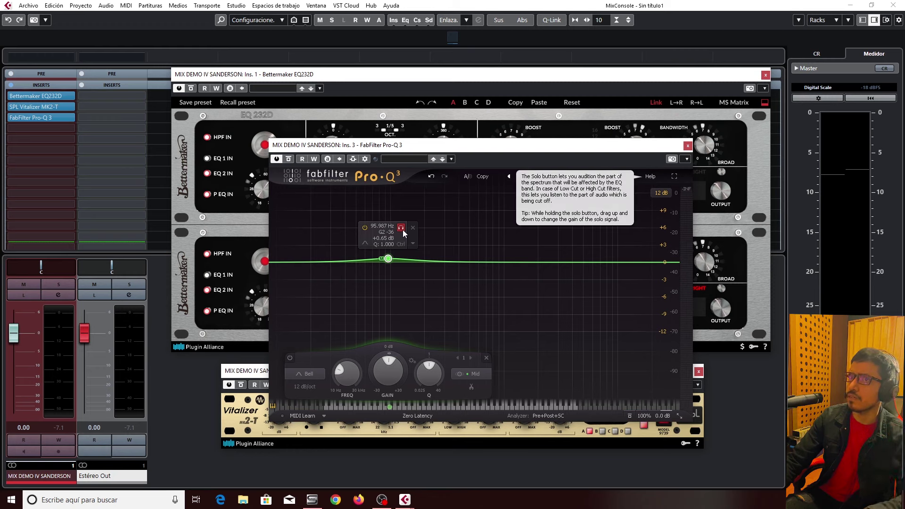
Lower the Mid bell band's frequency, narrow its Q to about 3.56, fine-tune its gain by ear during playback, and close Pro-Q 3.
left_click_drag(402, 230, 378, 243)
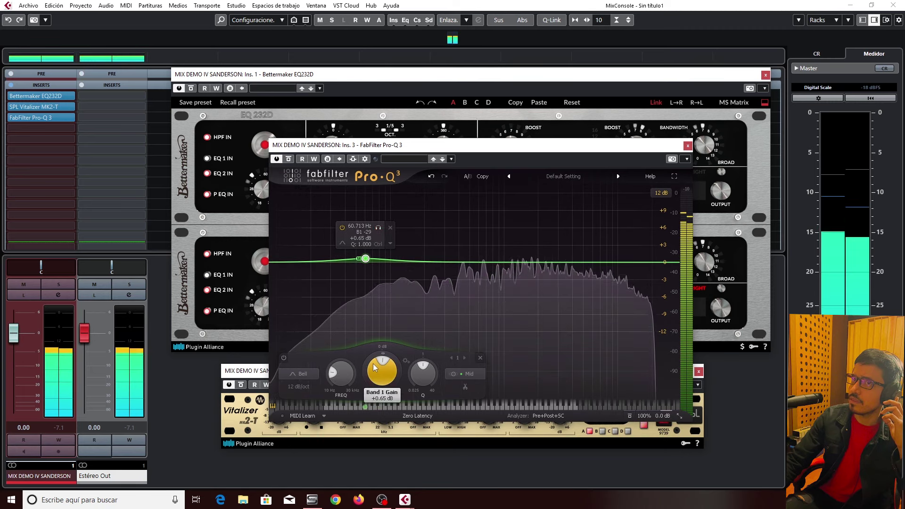
left_click_drag(376, 366, 376, 362)
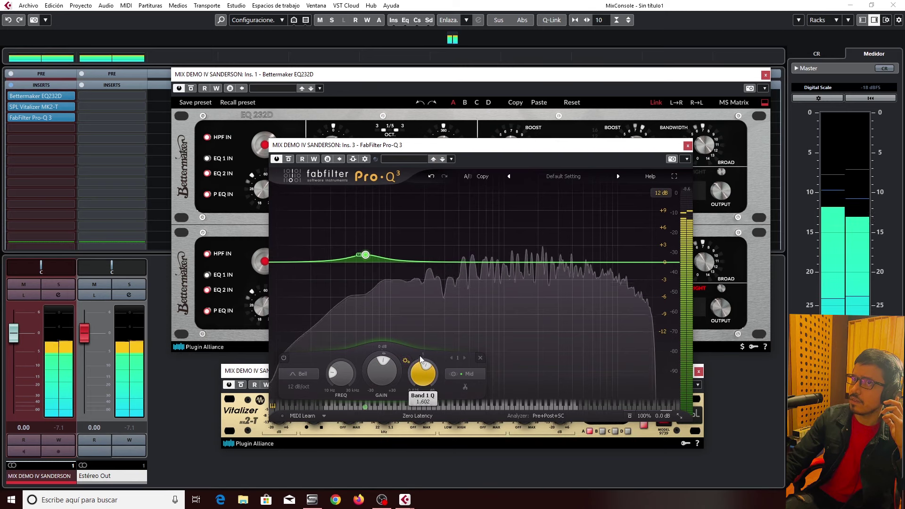
mouse_move(373, 366)
left_mouse_down()
mouse_move(379, 344)
mouse_move(373, 373)
left_mouse_up()
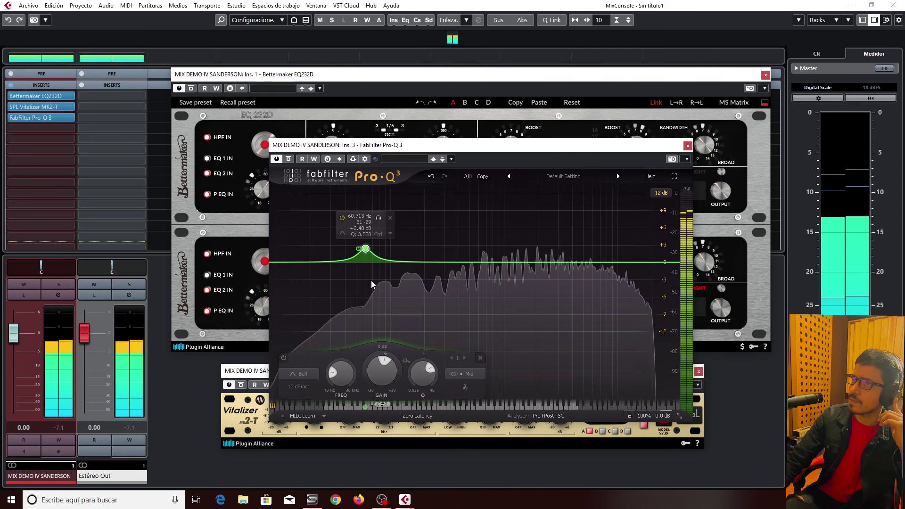
mouse_move(366, 249)
left_mouse_down()
mouse_move(390, 238)
mouse_move(384, 187)
mouse_move(352, 189)
mouse_move(353, 243)
left_mouse_up()
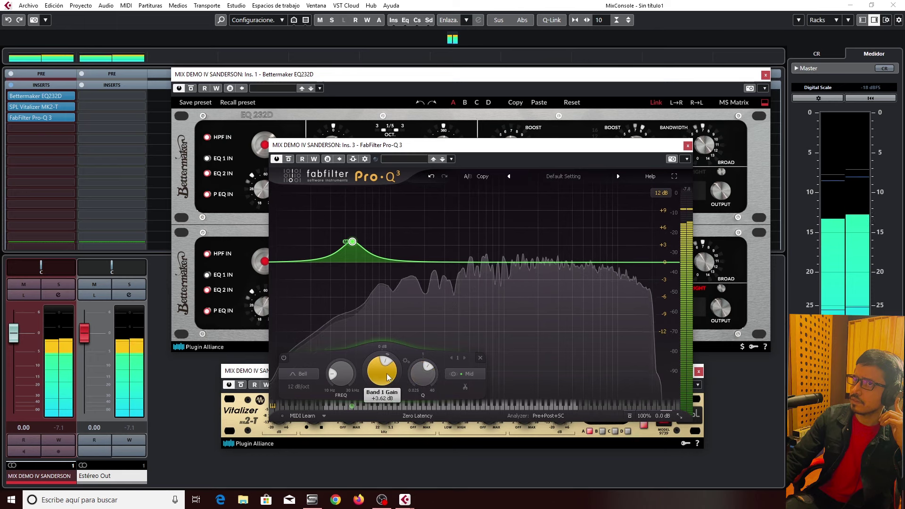
left_click_drag(385, 381, 382, 396)
left_click(688, 145)
Restart playback and compare the mix with all three inserts bypassed and active, leaving them active.
key("space")
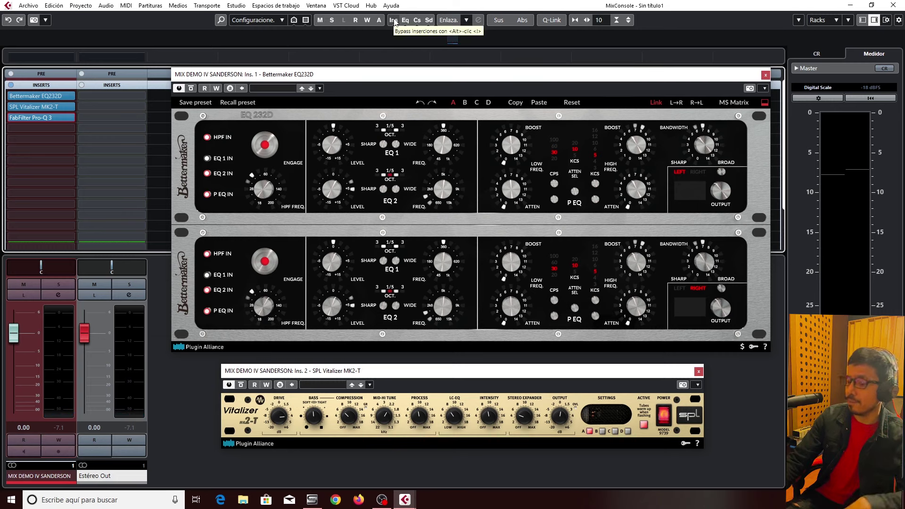
key("space")
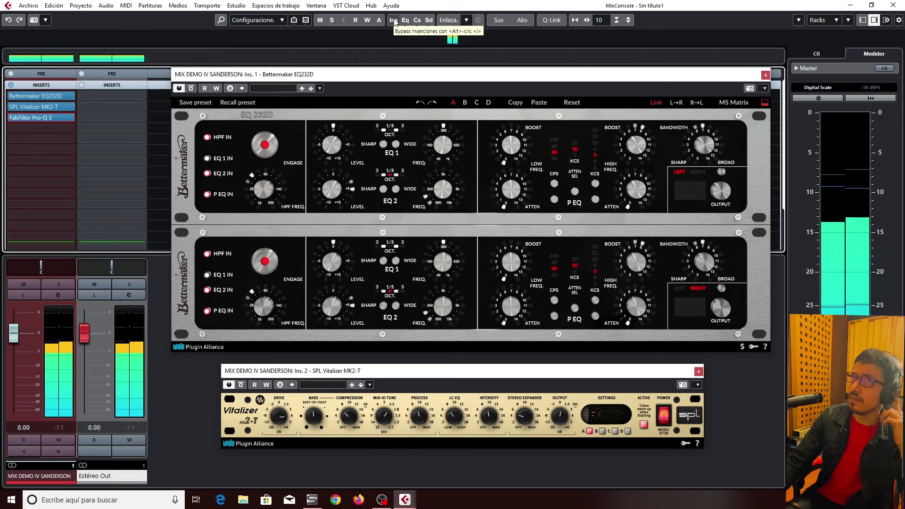
left_click(393, 21)
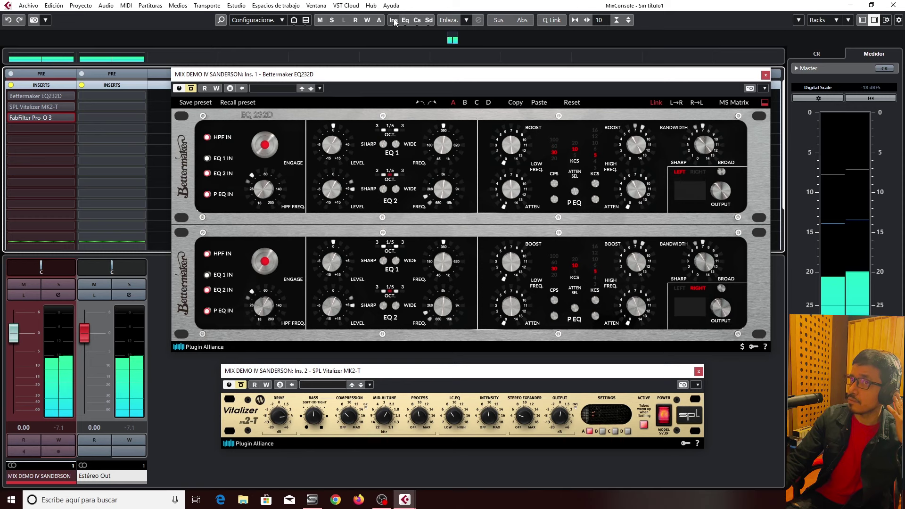
left_click(395, 21)
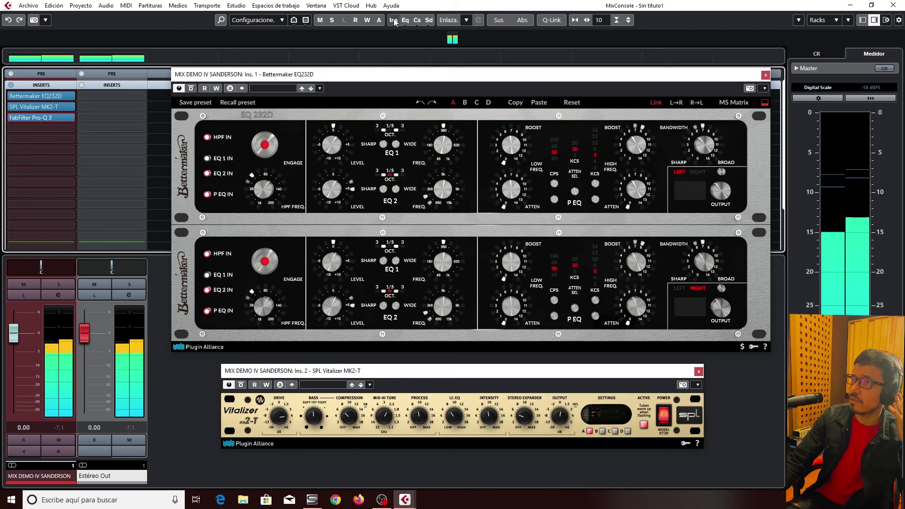
left_click(395, 23)
left_click(394, 23)
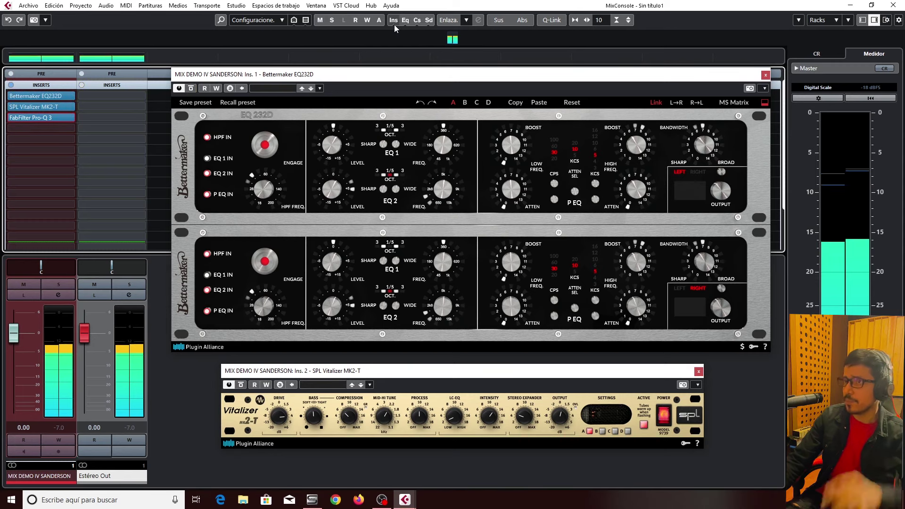
Arrange the EQ232D and Vitalizer windows without overlap, and briefly reopen Pro-Q 3 from the third insert to review its band.
mouse_move(548, 380)
left_mouse_down()
mouse_move(576, 368)
mouse_move(554, 363)
left_mouse_up()
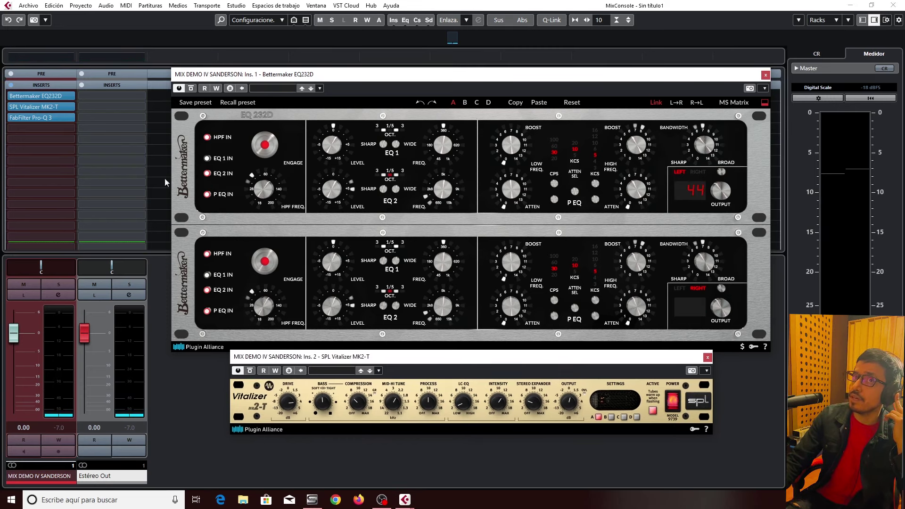
left_click_drag(213, 77, 215, 53)
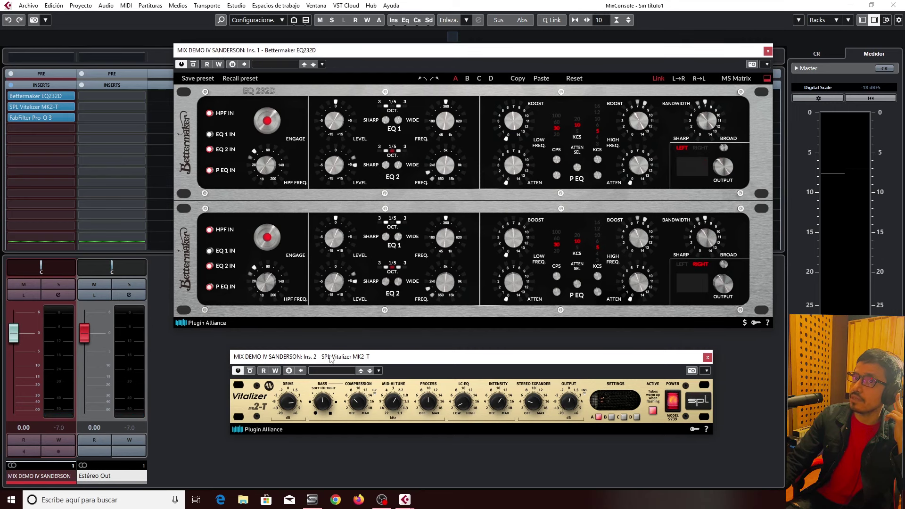
left_click_drag(333, 360, 340, 341)
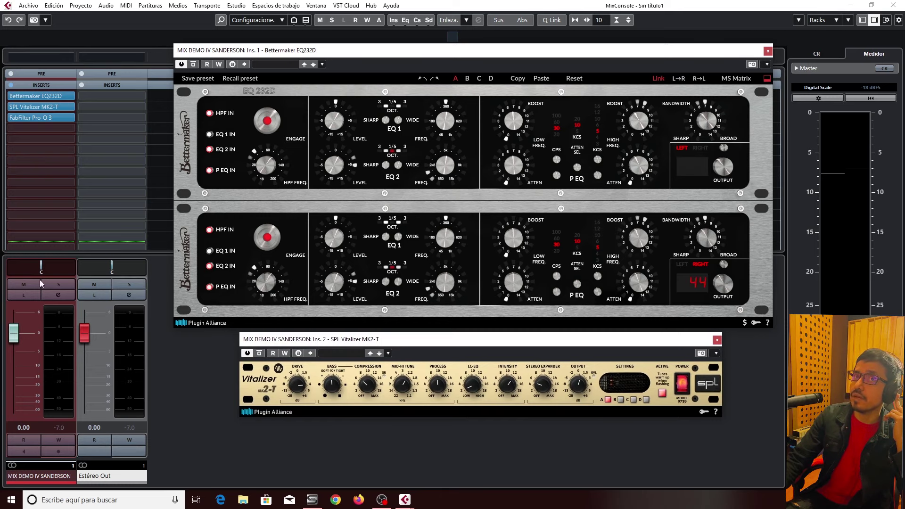
left_click(29, 117)
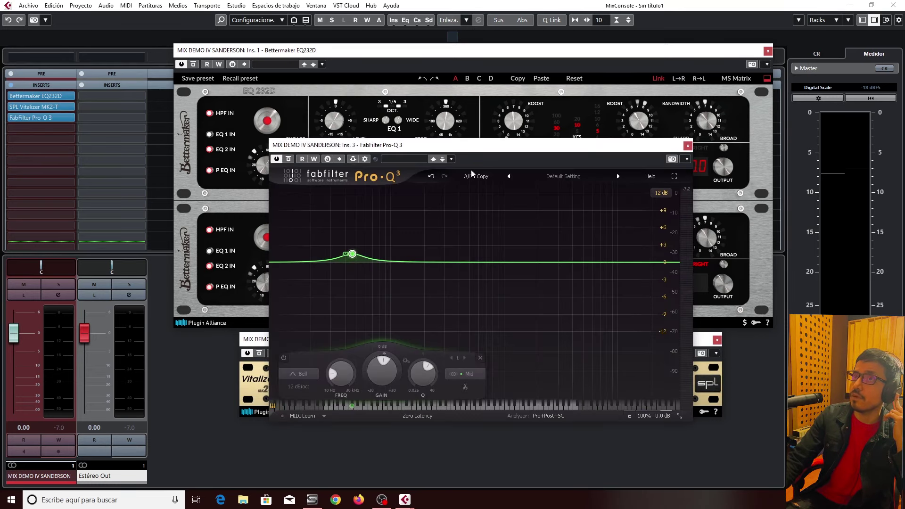
left_click(688, 146)
left_click_drag(756, 55, 738, 48)
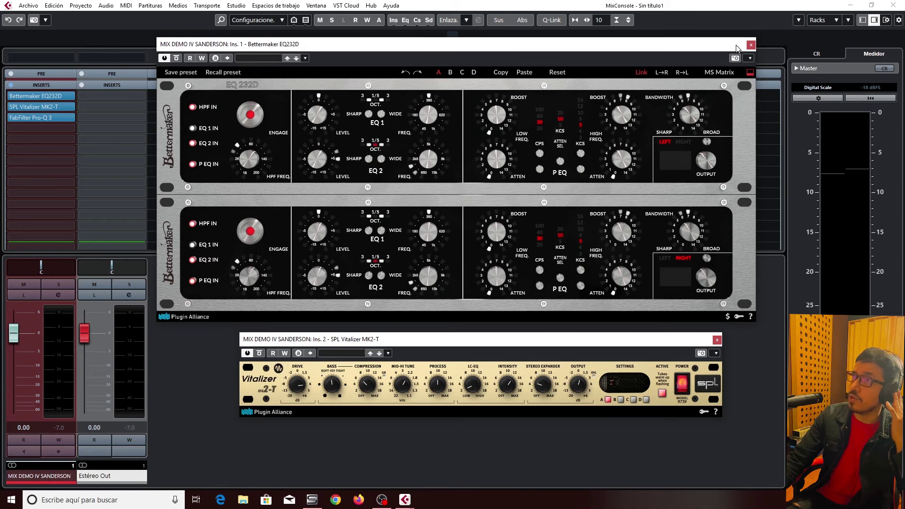
left_click_drag(737, 47, 753, 50)
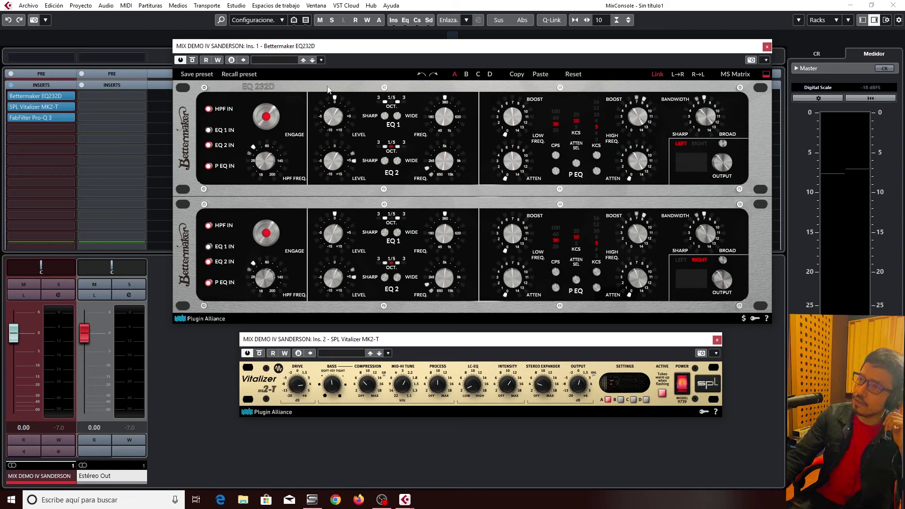
left_click(435, 75)
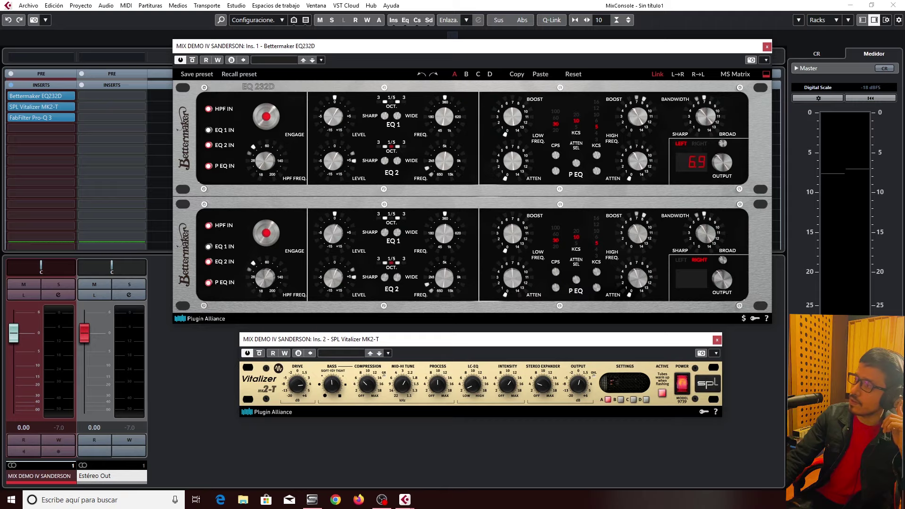